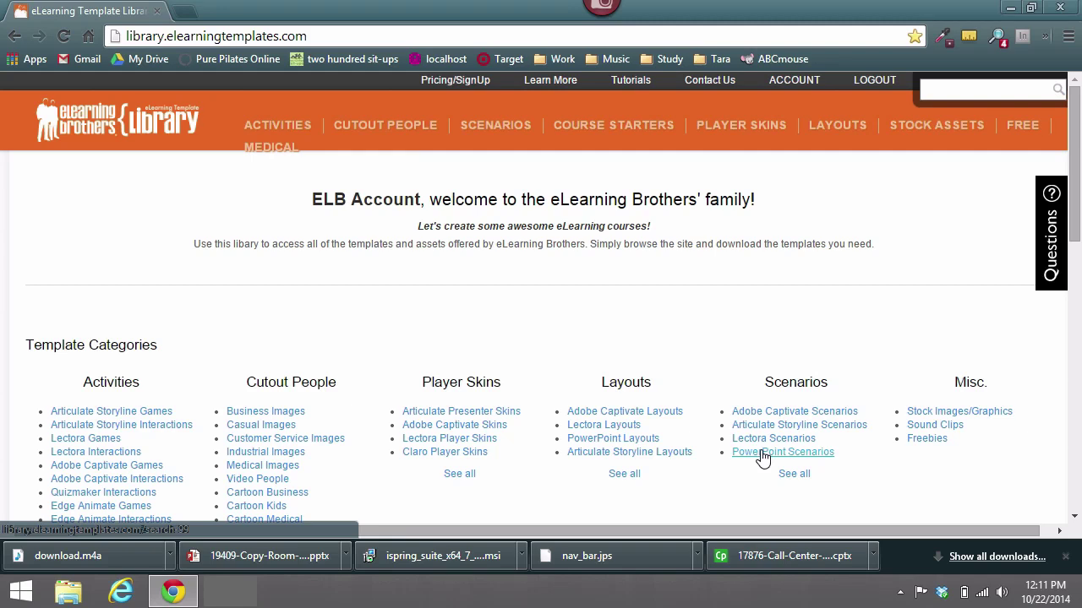
- Open the PowerPoint Scenarios category of the template library and browse its templates
mouse_move(495, 127)
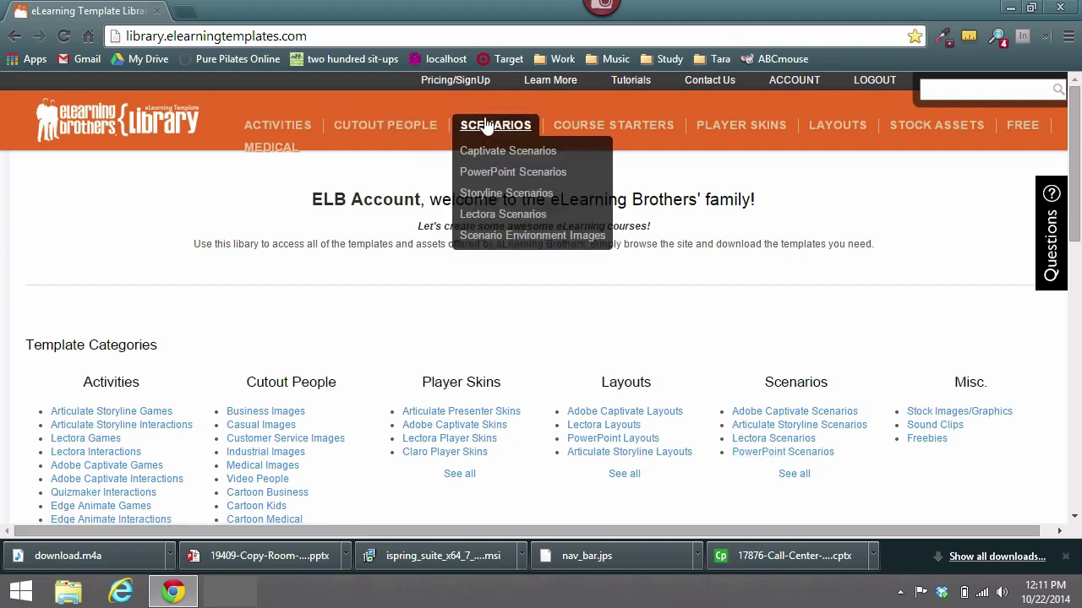
click(500, 174)
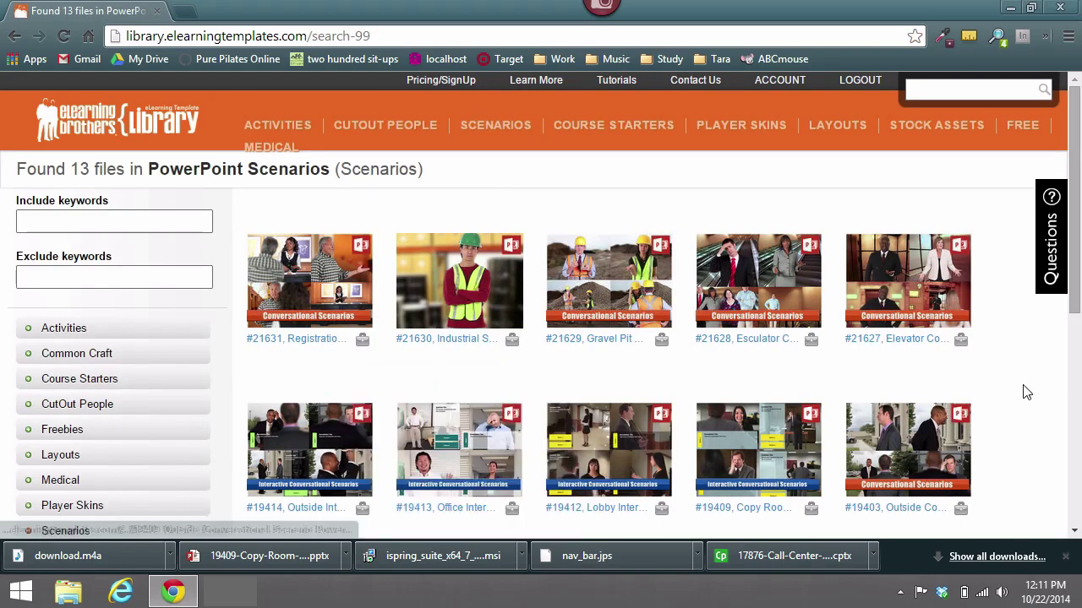
scroll(1025, 393, down, 1)
scroll(1024, 393, down, 1)
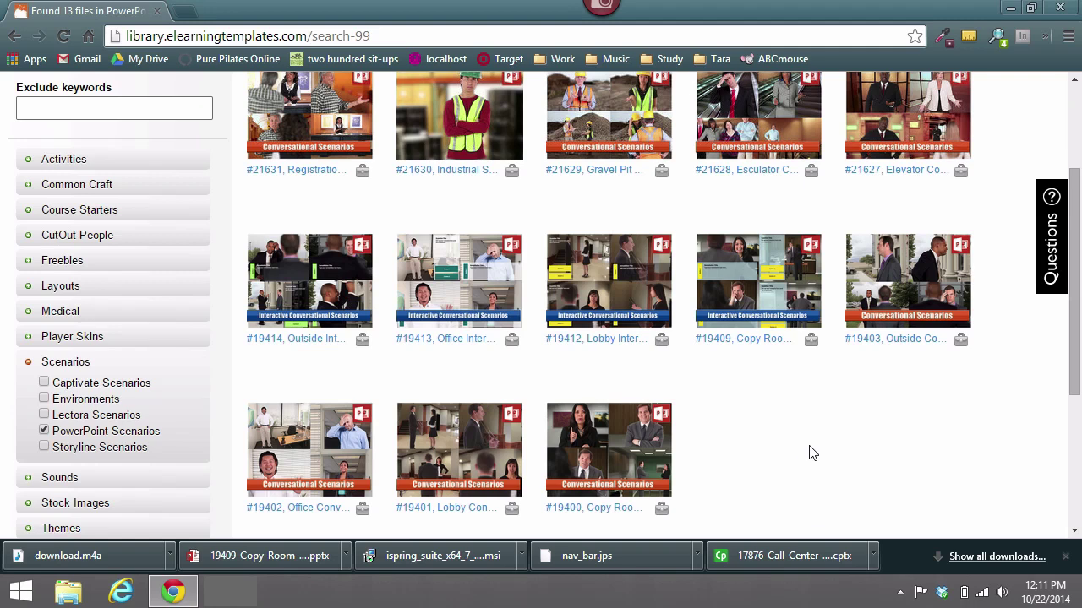
- Look over the slide previews of the #19413 Office Interactive Conversations template, and return to the PowerPoint Scenarios list
mouse_move(598, 287)
click(414, 304)
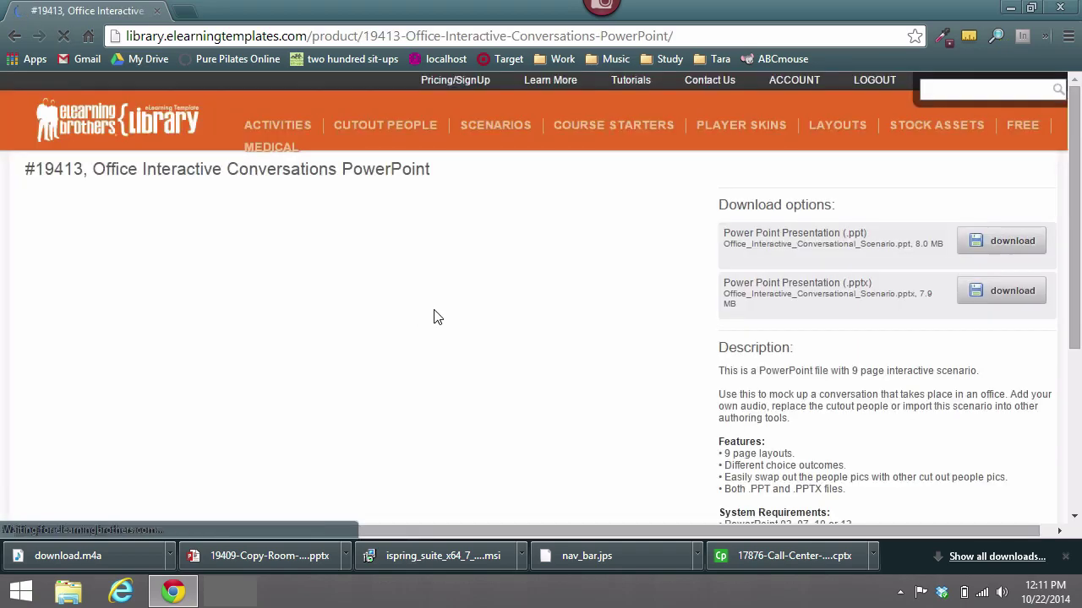
scroll(413, 399, down, 2)
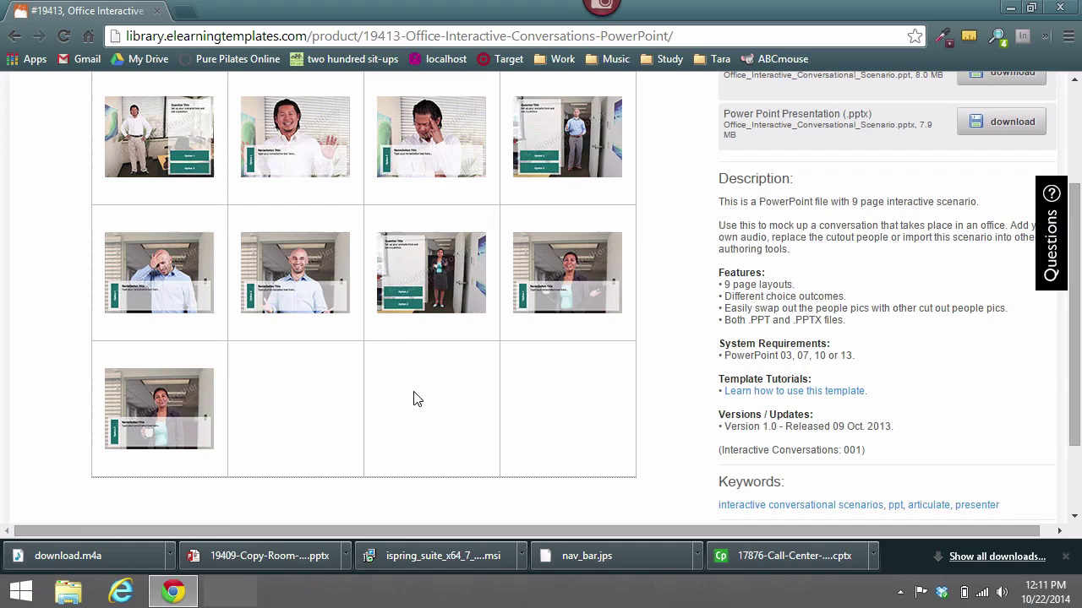
click(14, 36)
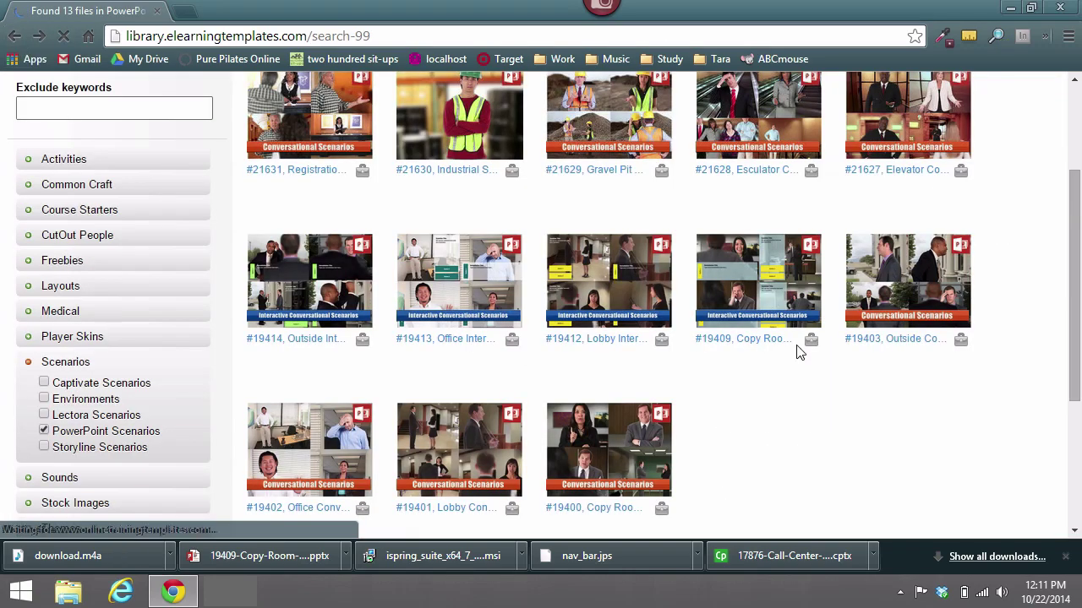
- Open the #19409 Copy Room Interactive Conversations PowerPoint template and review its slide previews and download options
click(743, 338)
scroll(712, 329, down, 2)
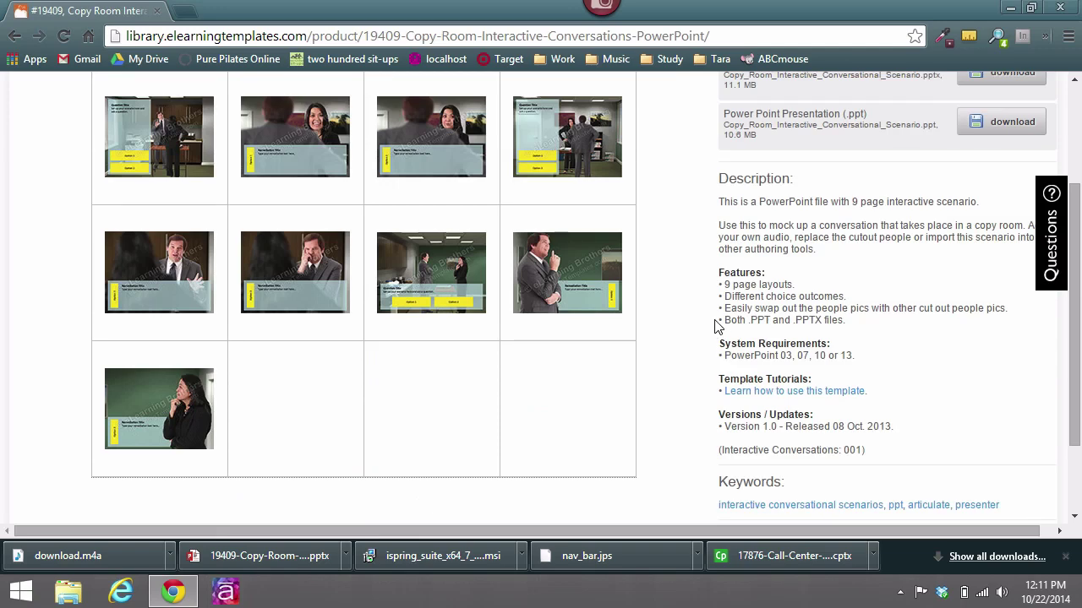
scroll(715, 323, up, 1)
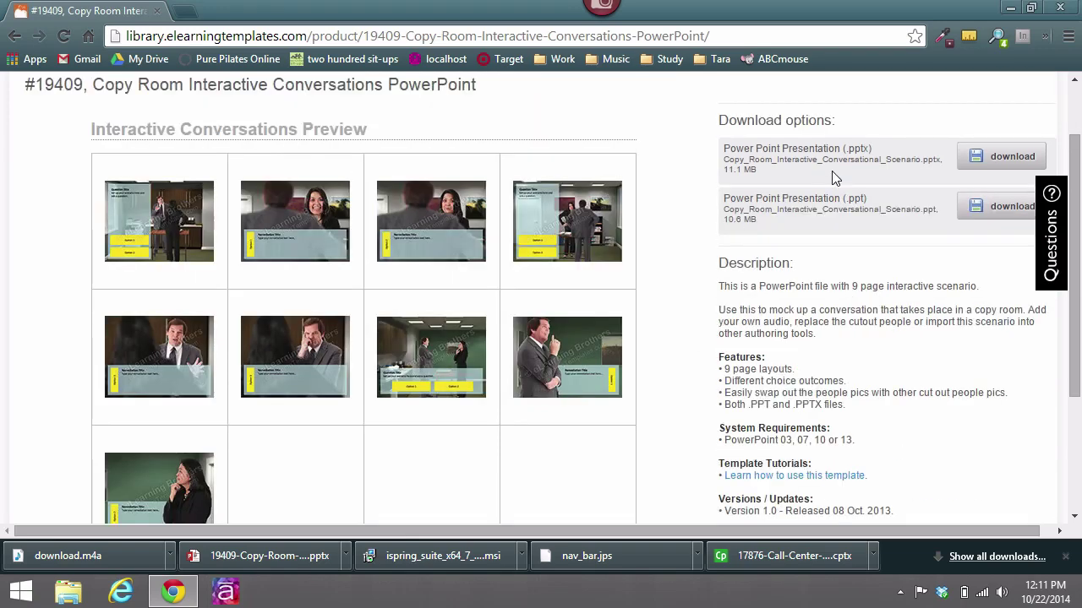
- Download the .pptx version of the Copy Room template and save it to the Desktop
click(1006, 157)
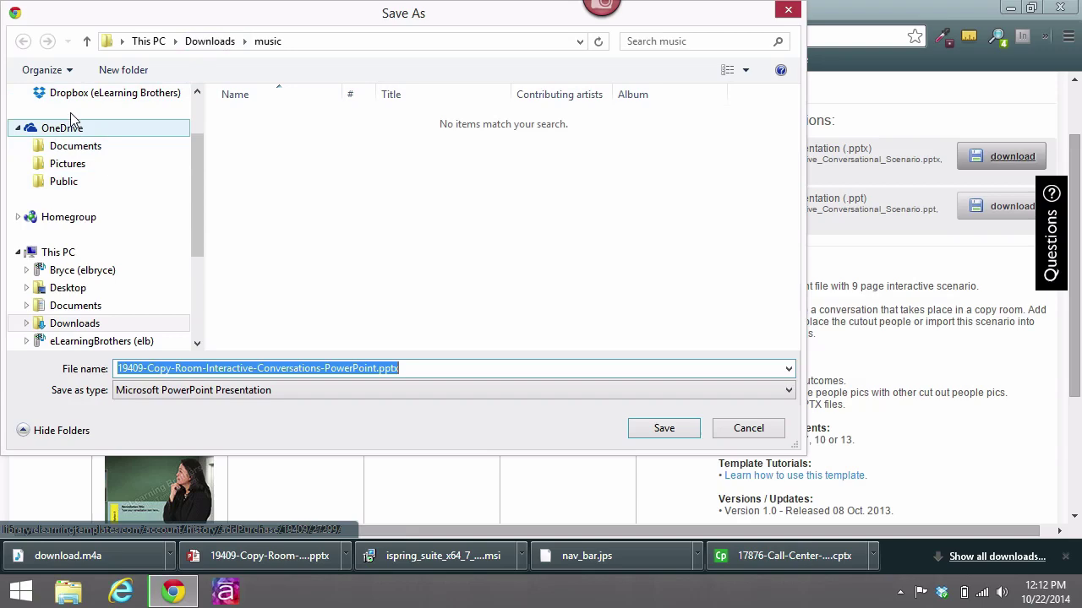
drag(201, 200, 213, 113)
click(125, 118)
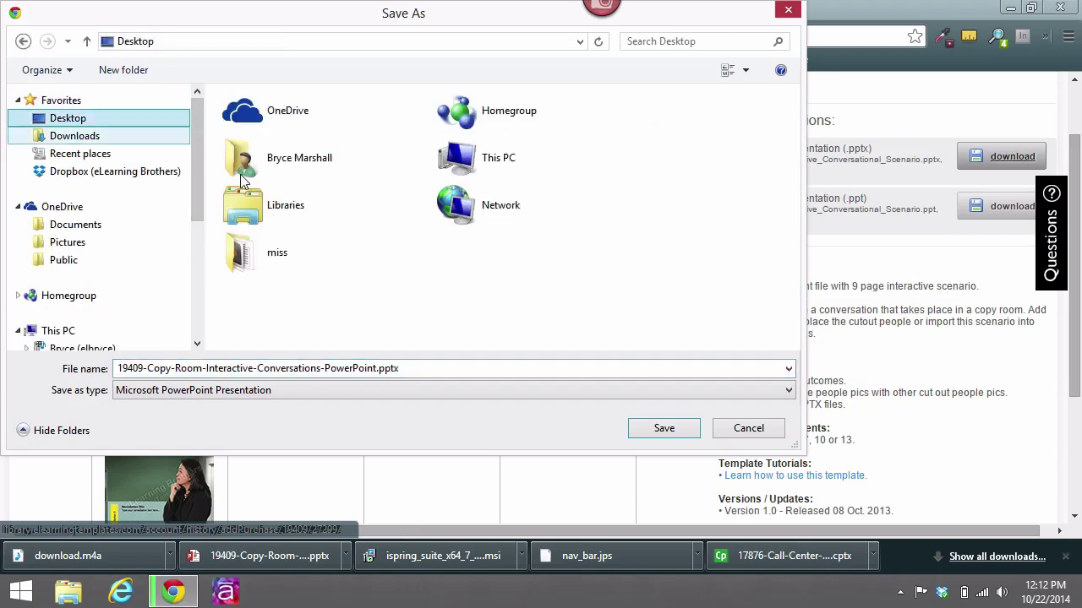
click(664, 428)
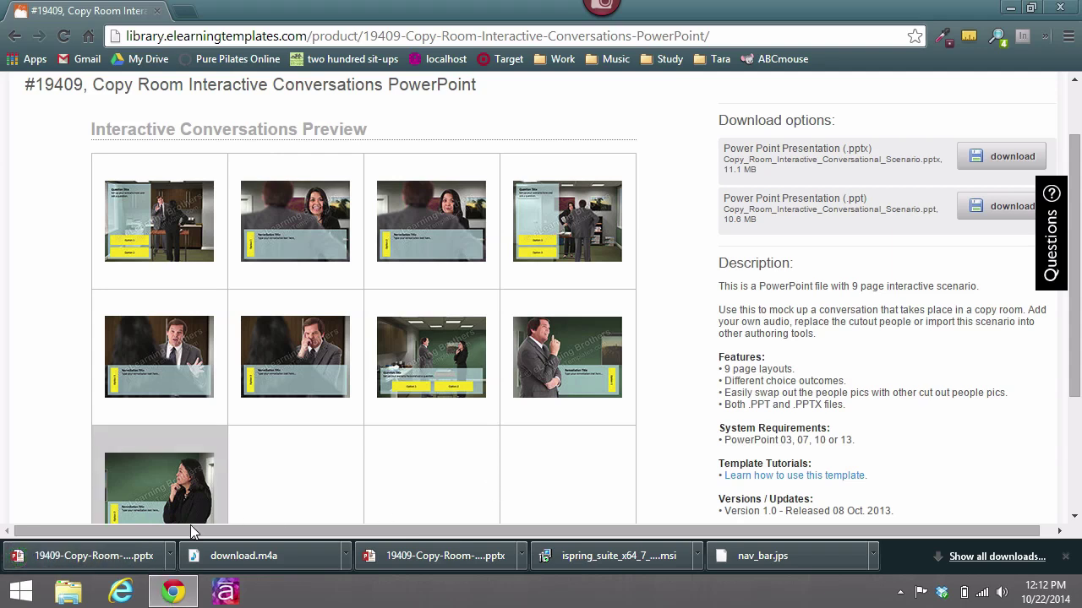
- Open the downloaded Copy Room presentation in PowerPoint with editing enabled, and launch iSpring's Presentation Explorer
click(135, 561)
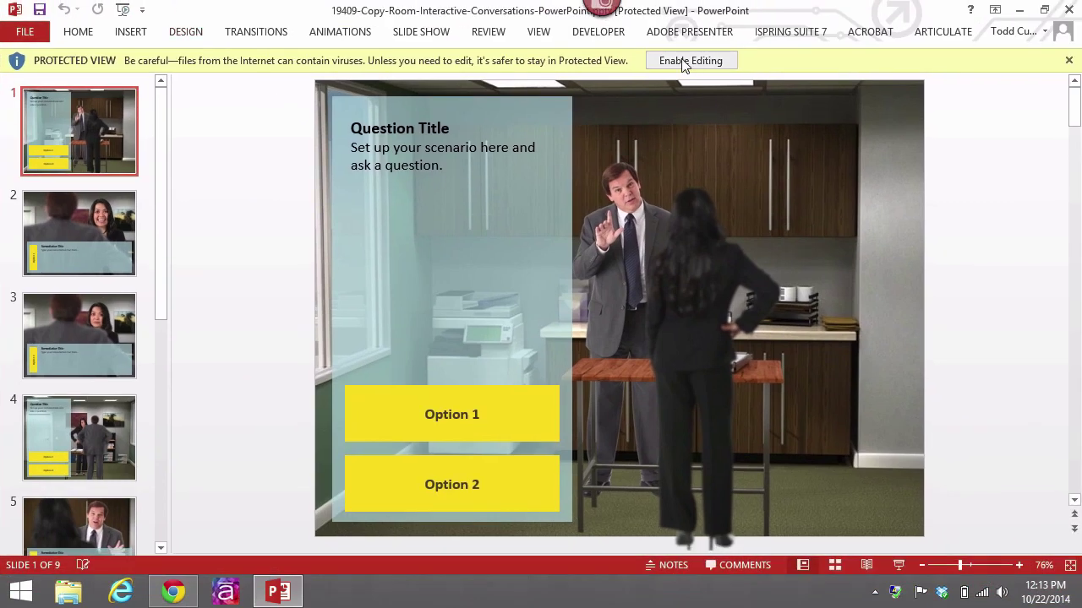
click(684, 62)
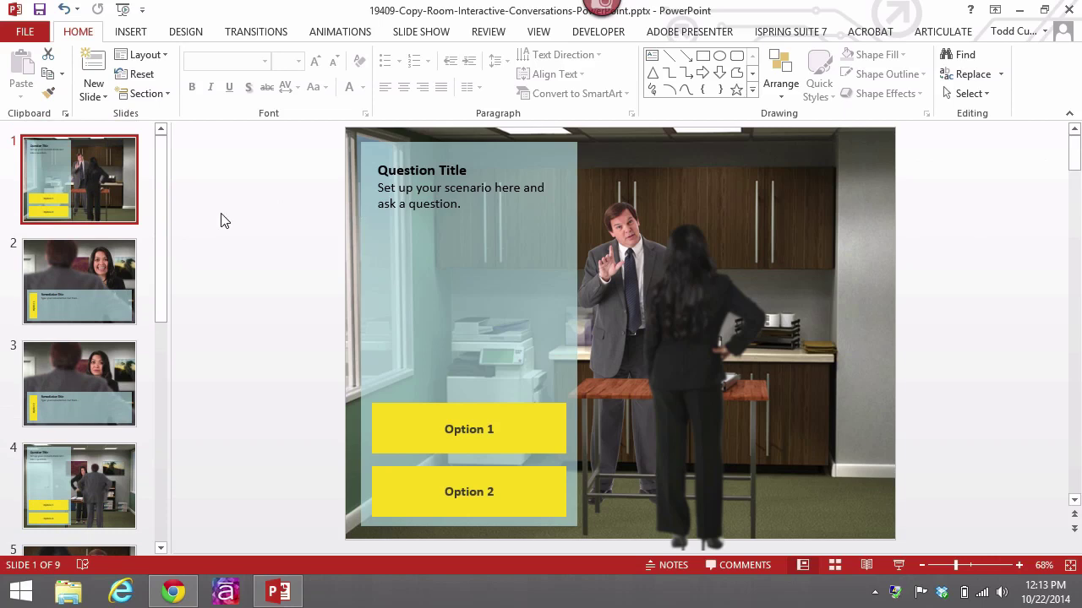
click(790, 32)
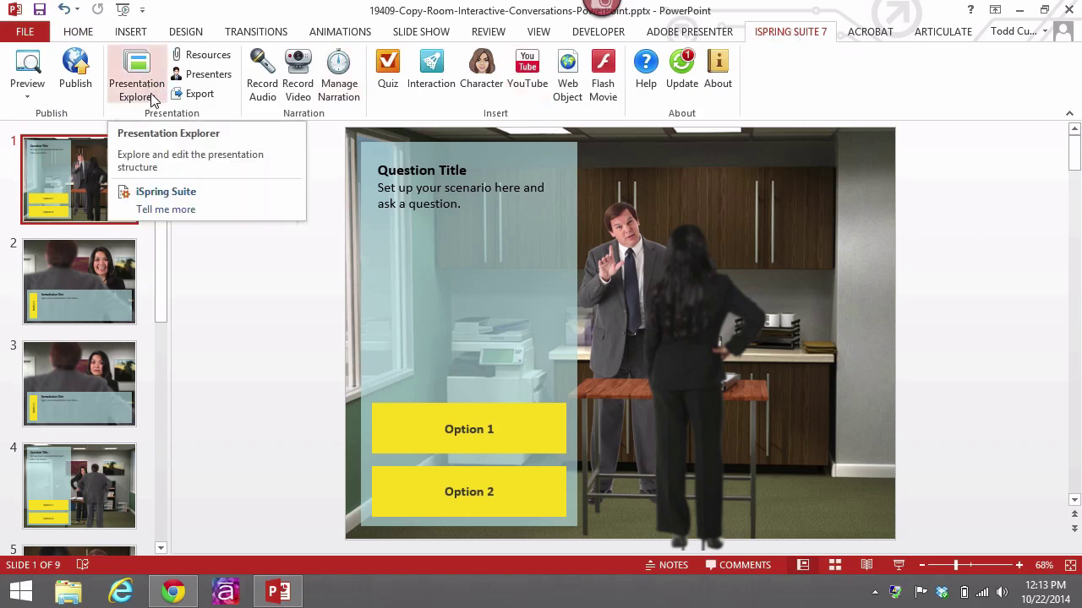
click(147, 96)
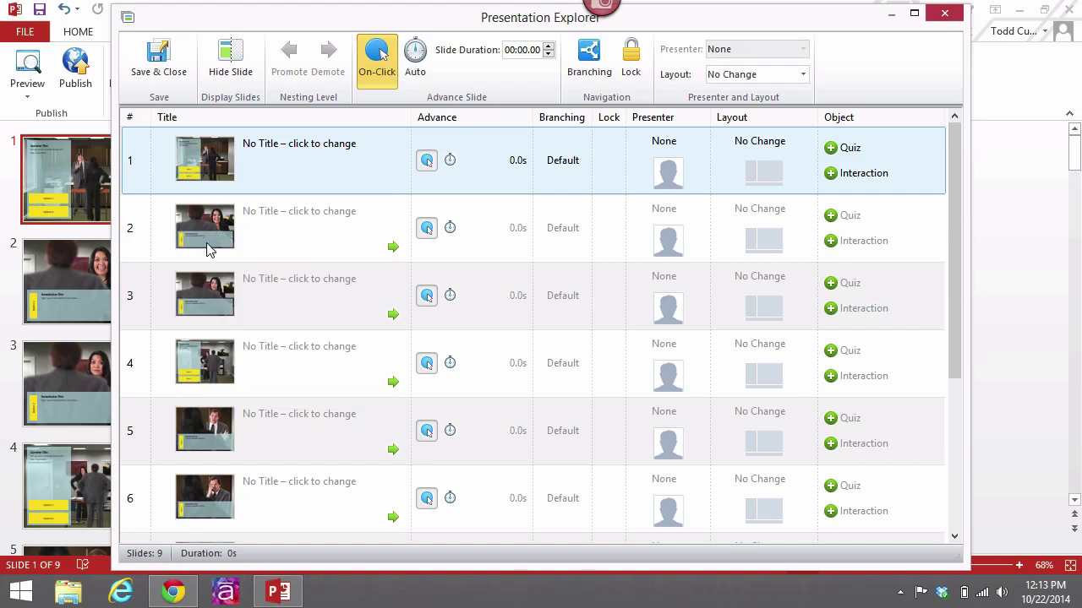
- Nest slides 2 and 3 under slide 1 and collapse the group
mouse_move(213, 164)
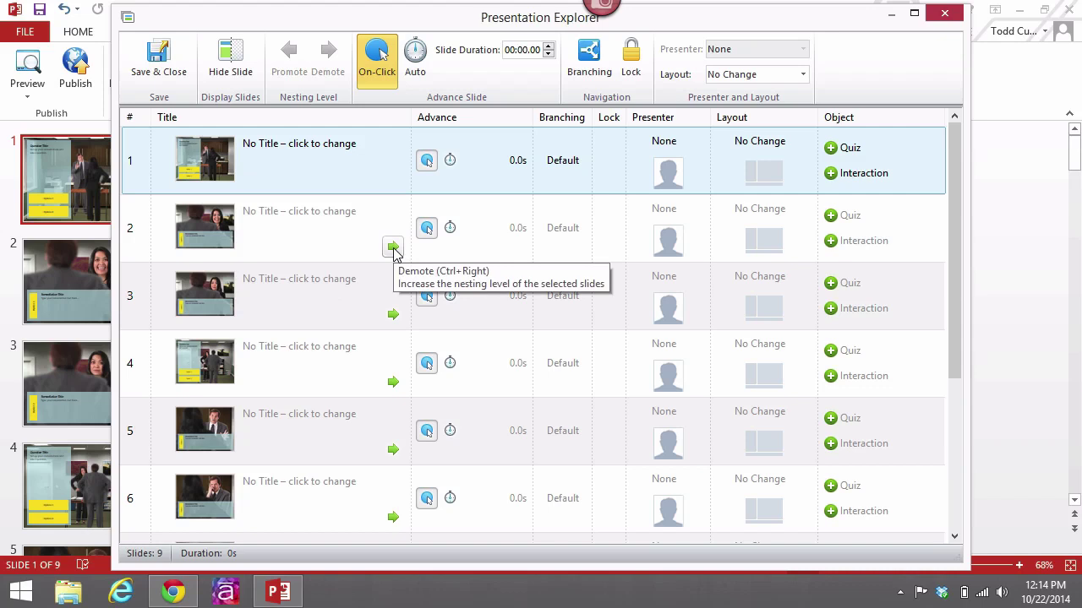
click(393, 246)
click(393, 313)
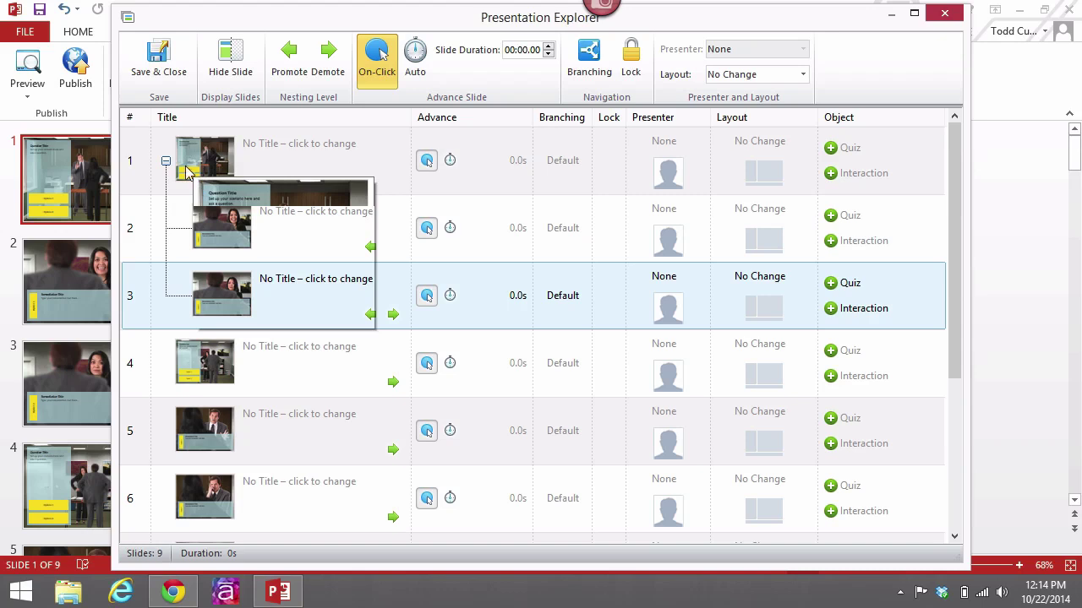
click(166, 163)
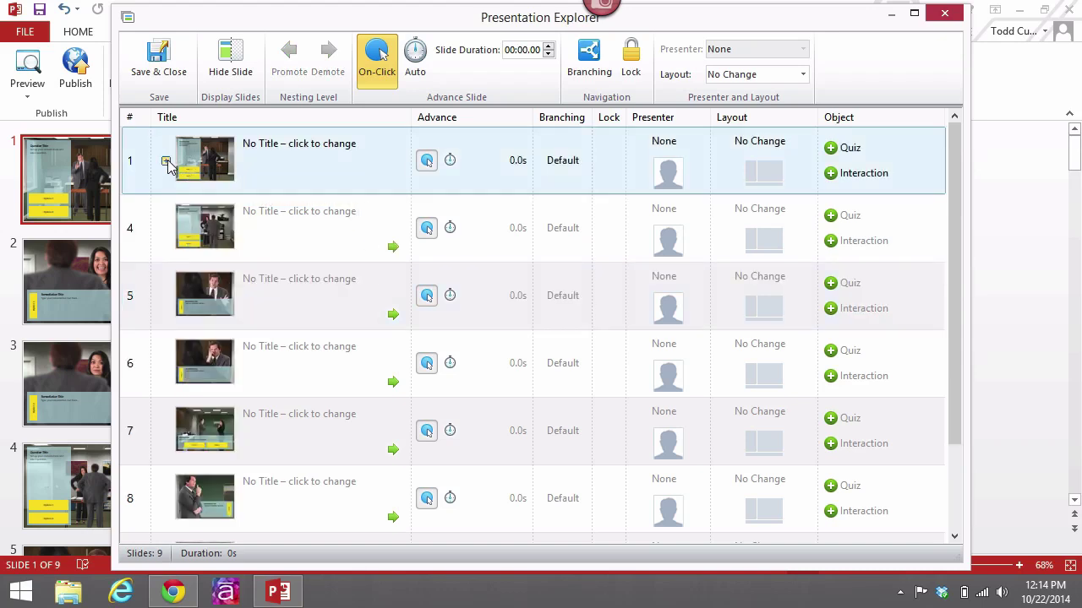
click(167, 162)
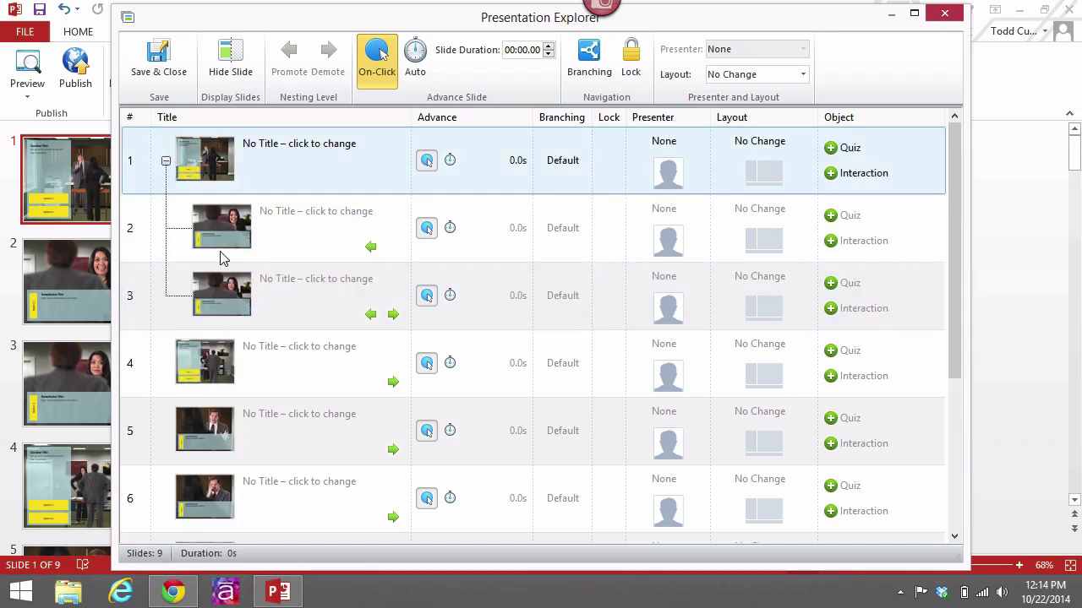
mouse_move(200, 166)
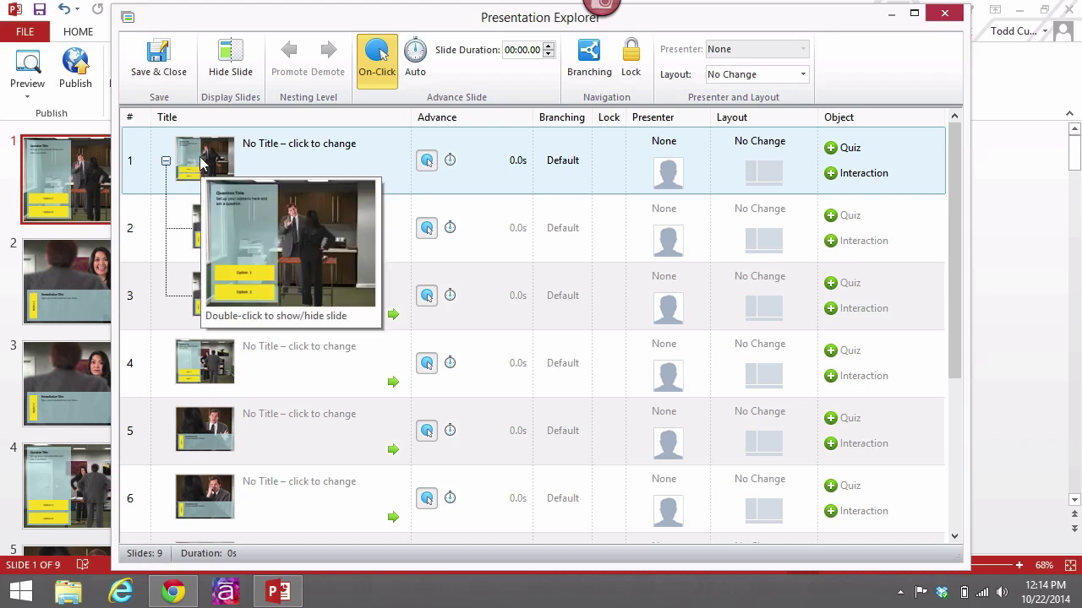
click(167, 161)
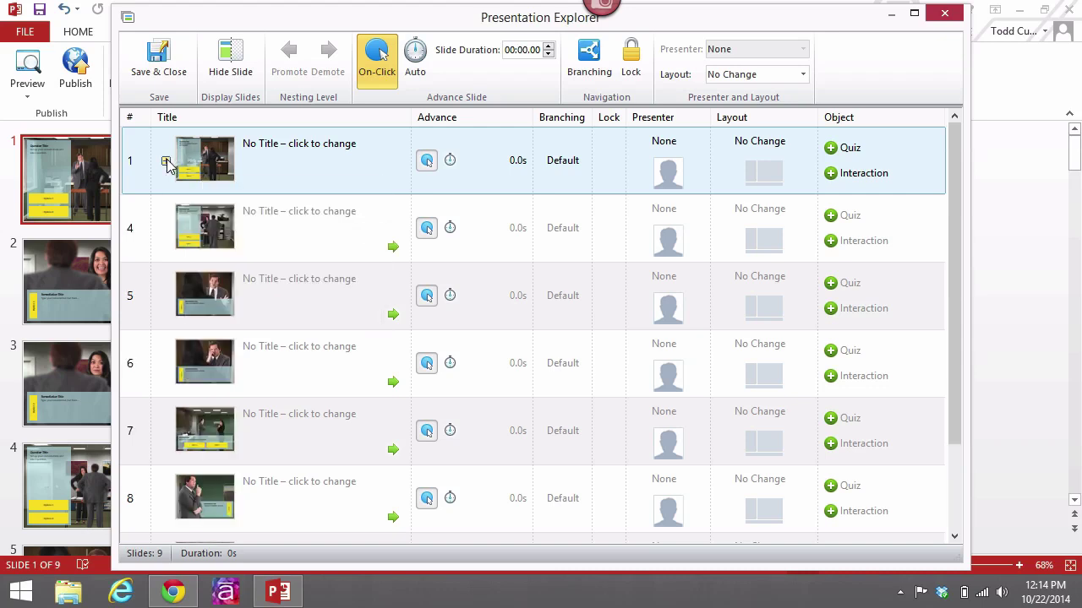
- Nest slides 5 and 6 under slide 4 and collapse the group
mouse_move(216, 243)
click(393, 315)
click(393, 382)
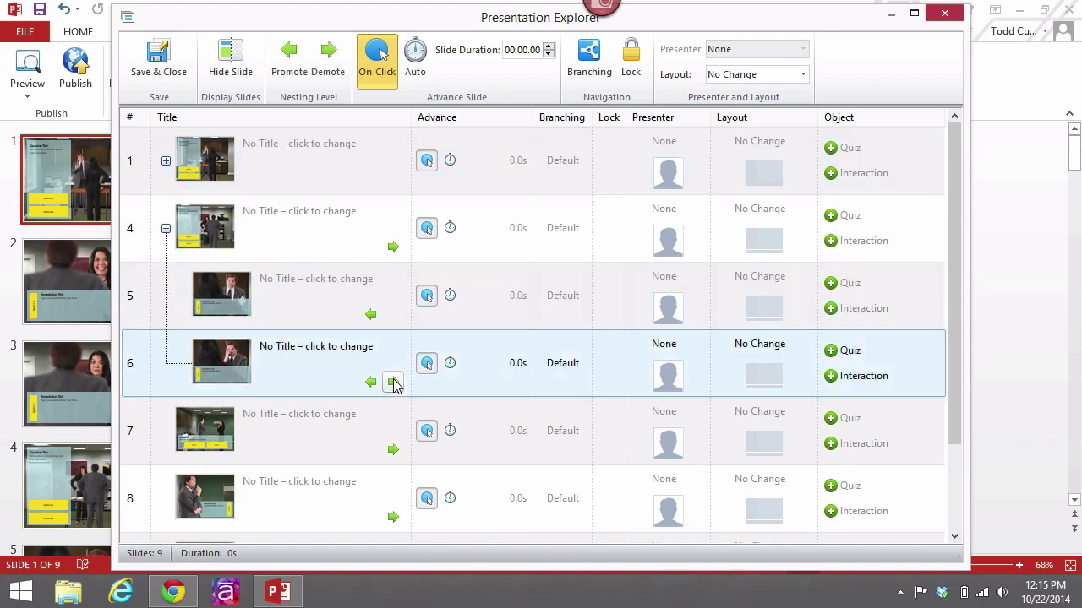
click(166, 229)
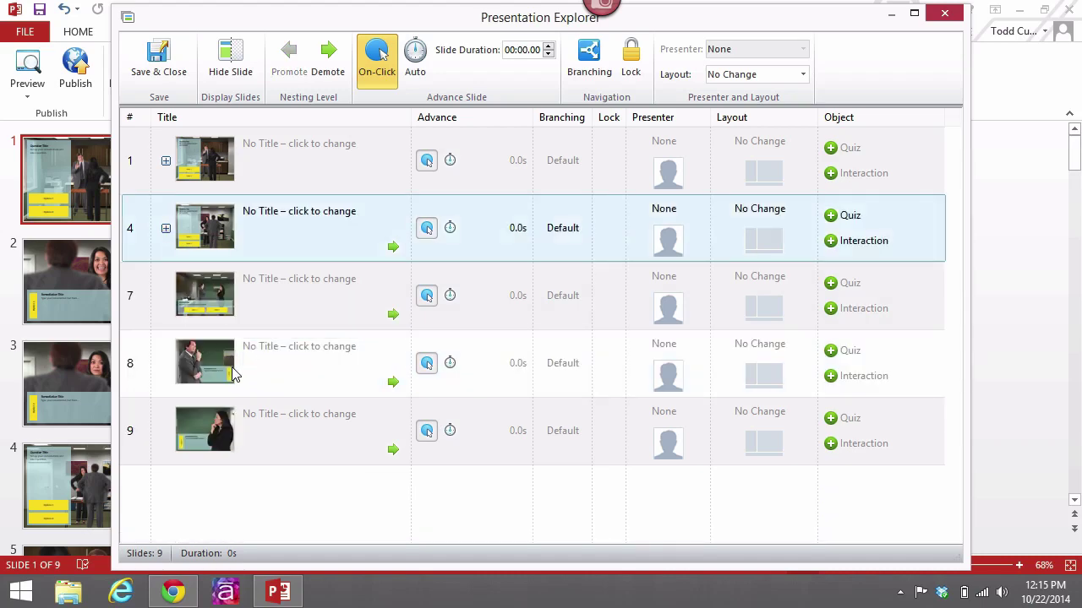
- Nest slides 8 and 9 under slide 7 and collapse the group
click(393, 381)
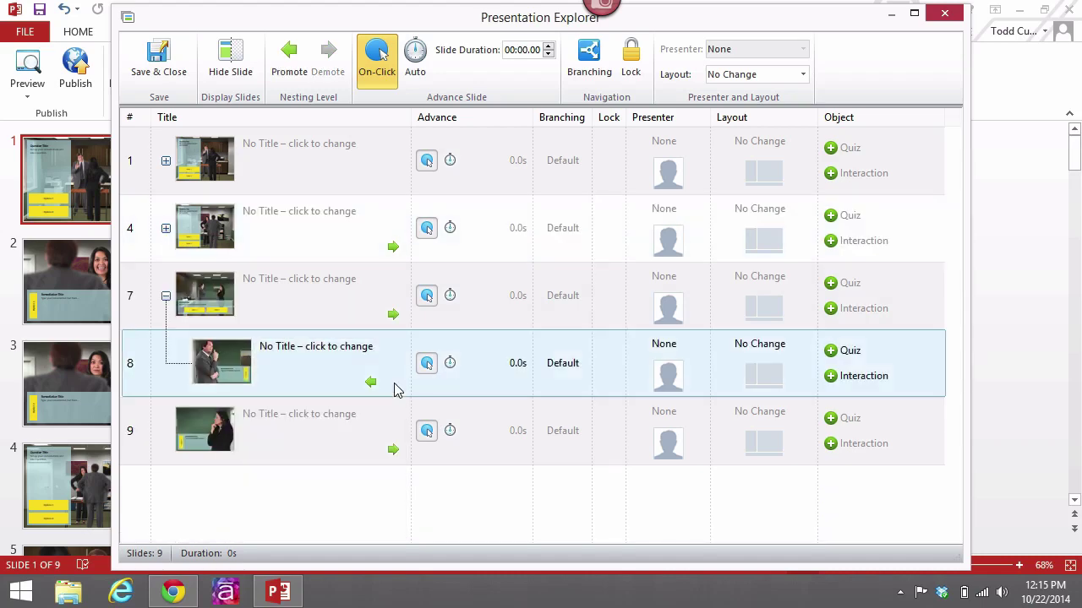
click(393, 449)
click(165, 296)
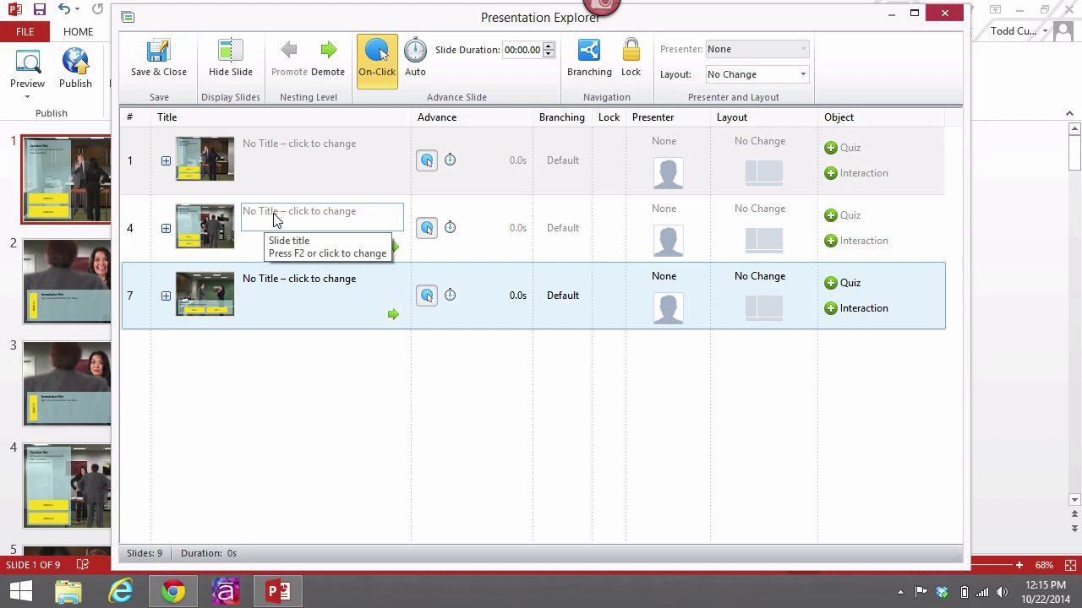
- Title slides 1, 4 and 7 "Question 1", "Question 2" and "Question 3" respectively
click(274, 153)
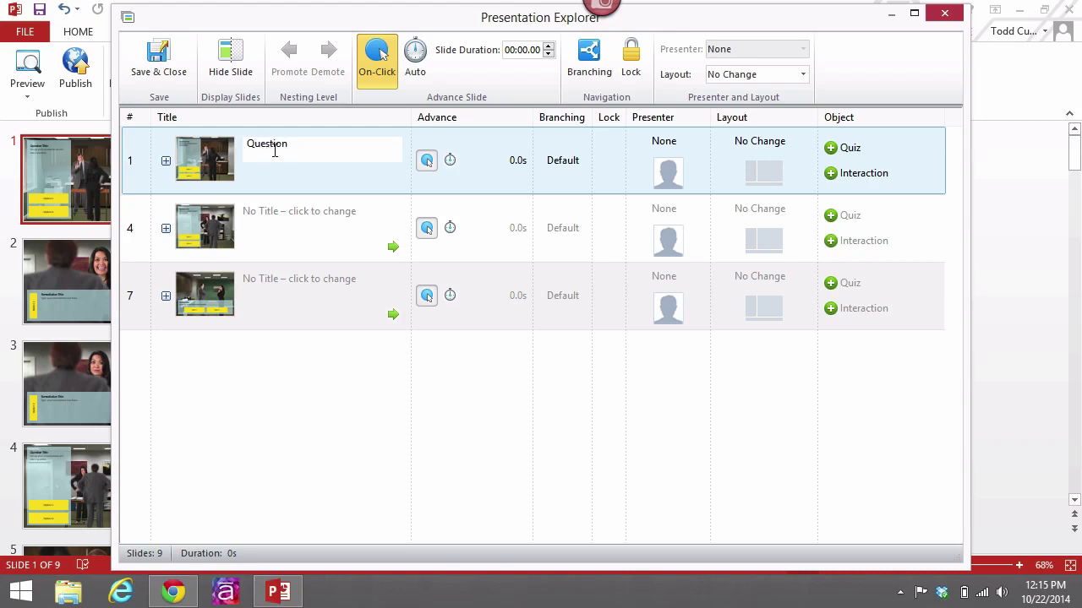
click(302, 211)
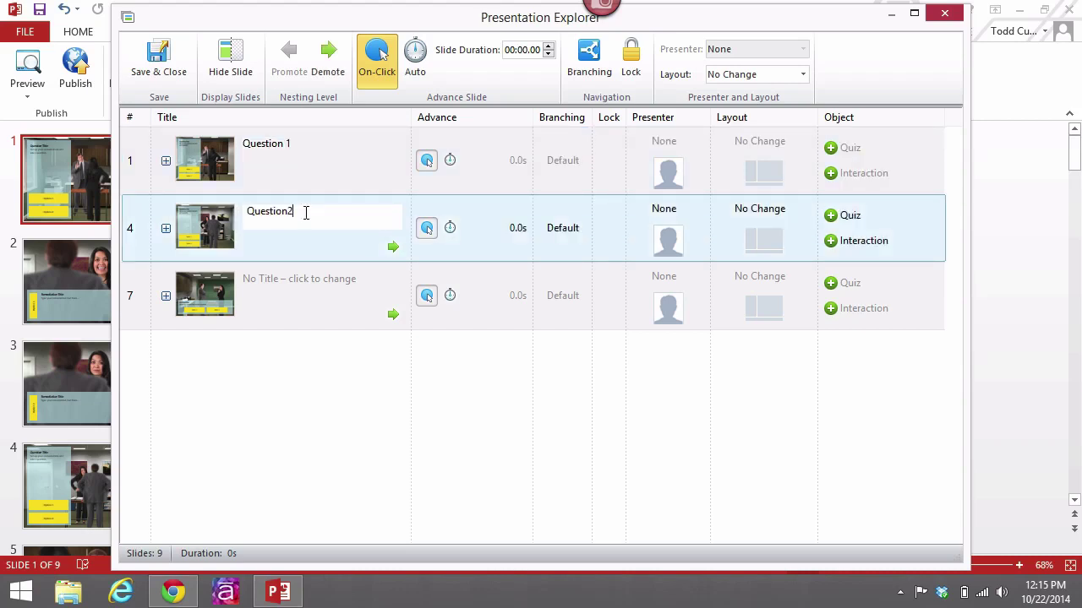
click(284, 279)
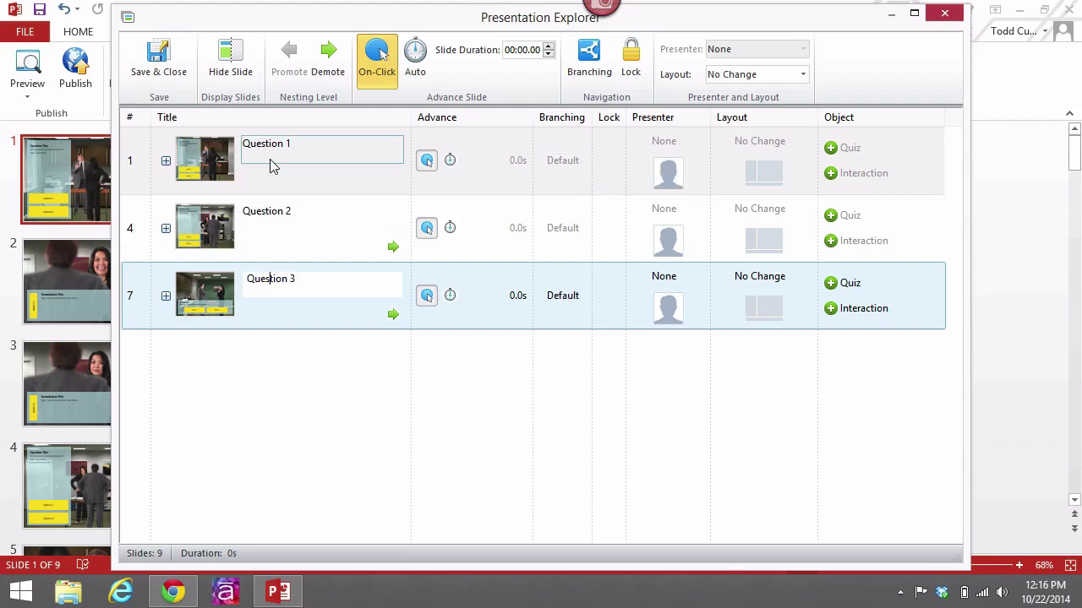
- Set both the backward and forward branching of the Question 1 slide to None
click(551, 160)
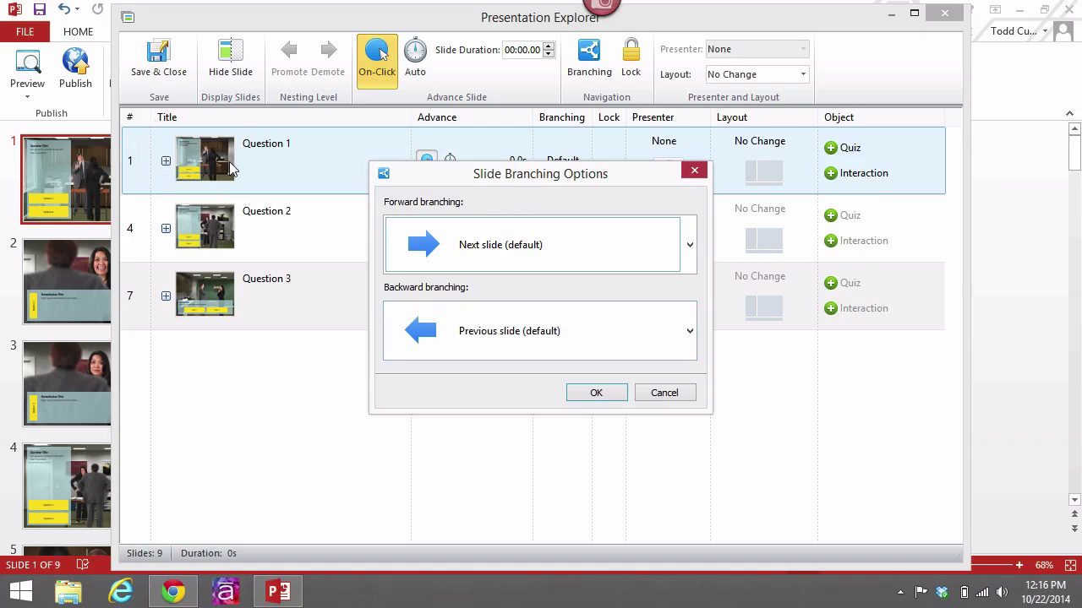
click(686, 328)
click(463, 103)
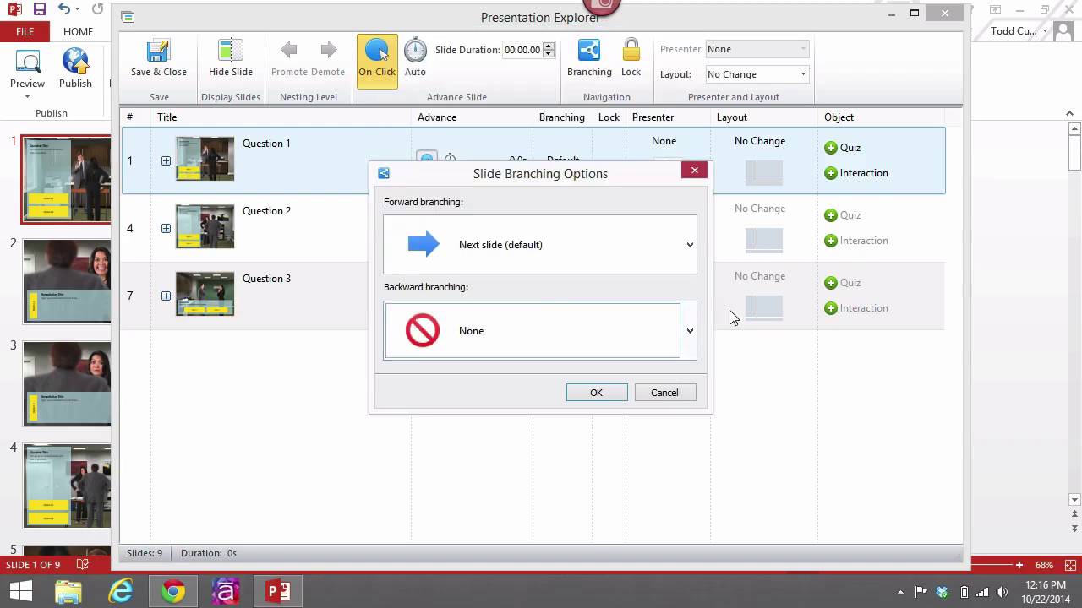
click(689, 247)
click(471, 362)
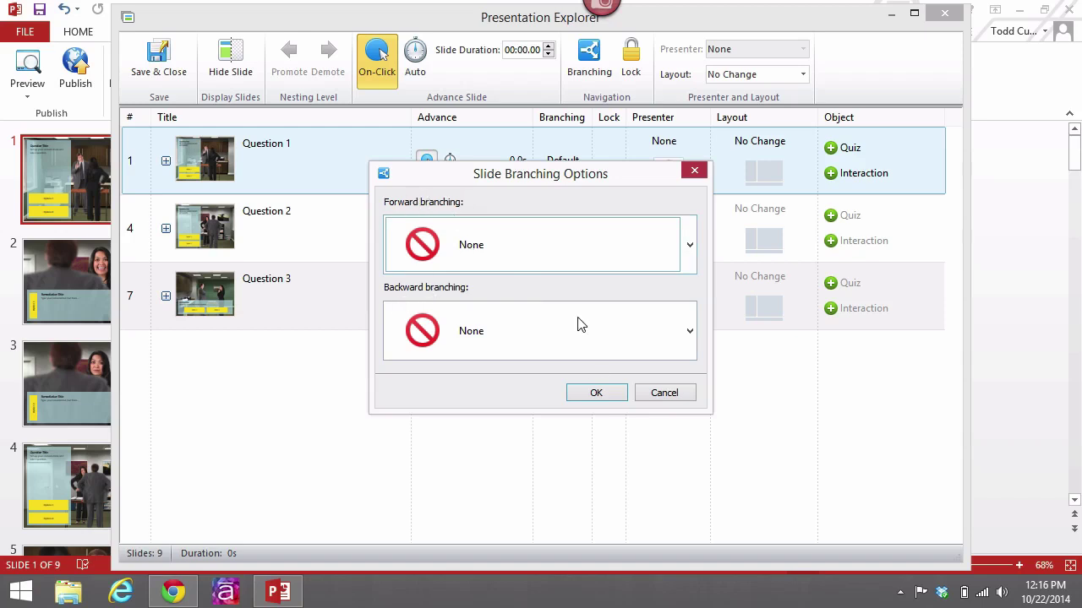
click(596, 394)
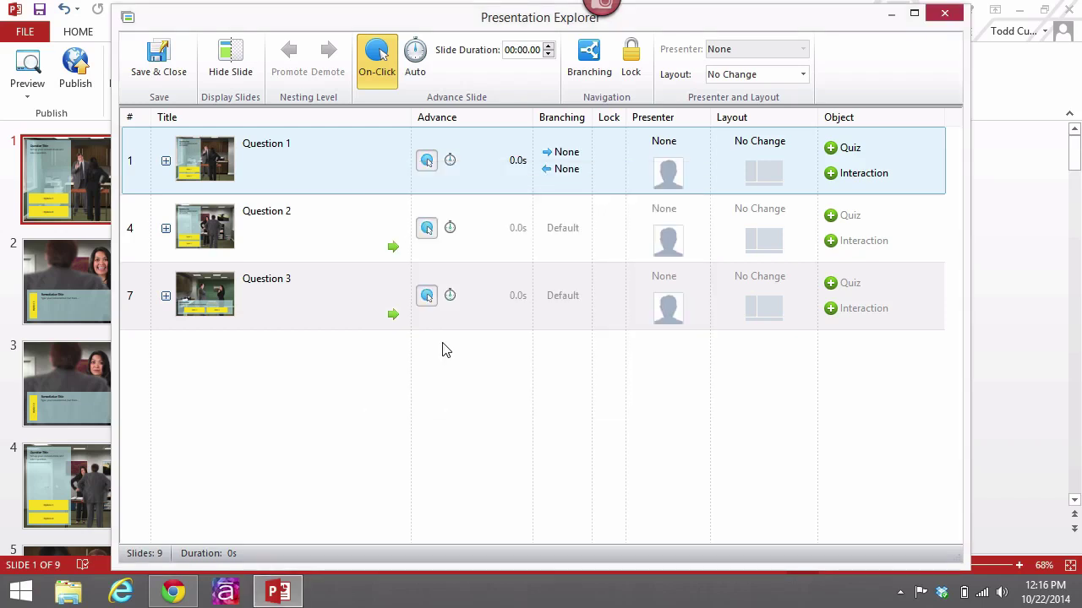
- Set the Question 2 slide's forward branching to None and its backward branching to Question 1
click(559, 228)
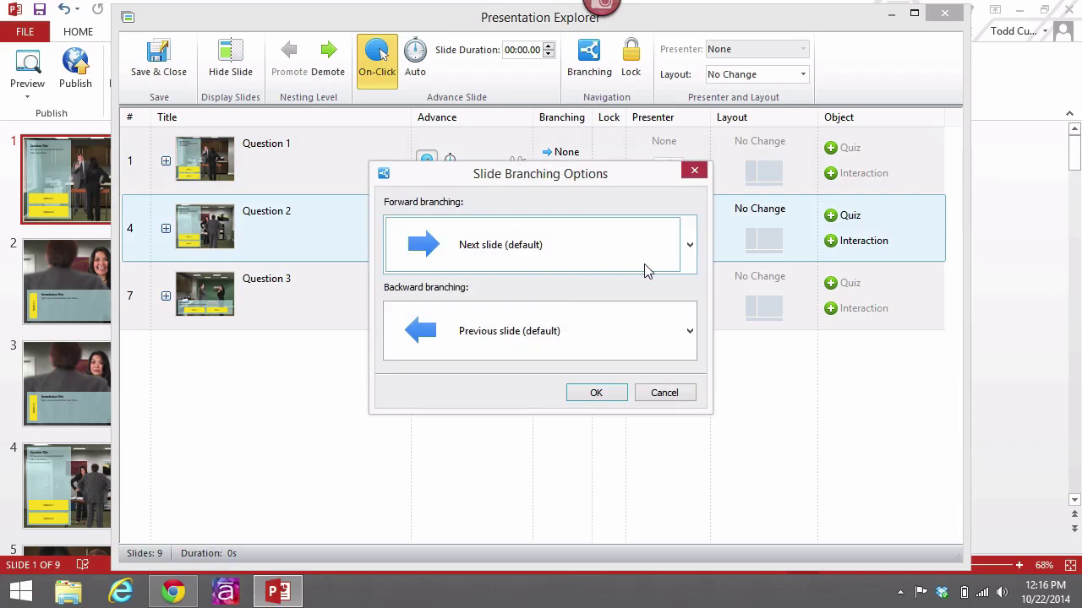
click(689, 244)
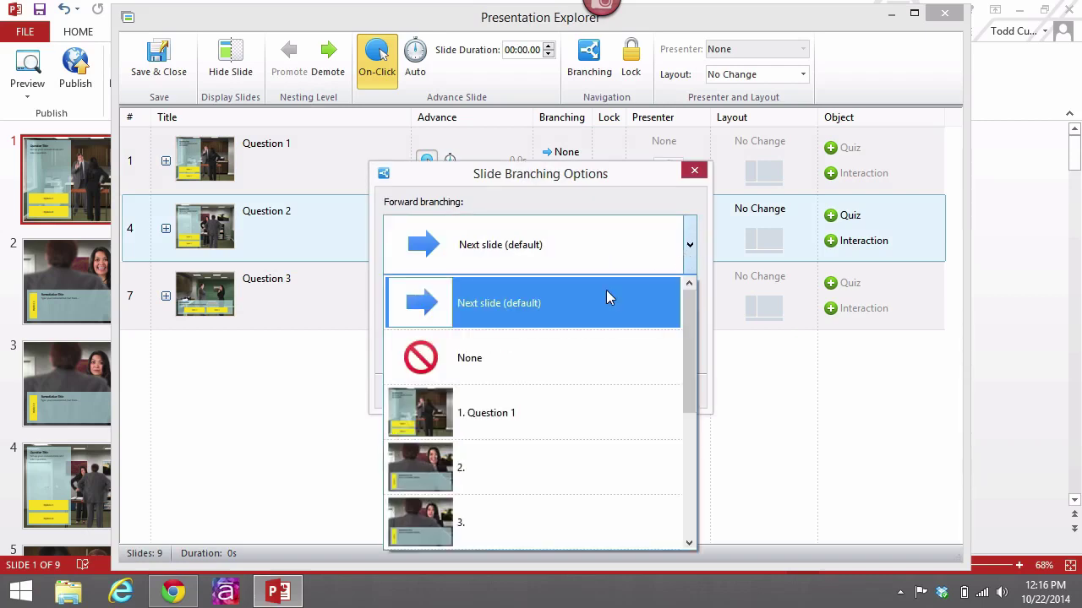
click(496, 380)
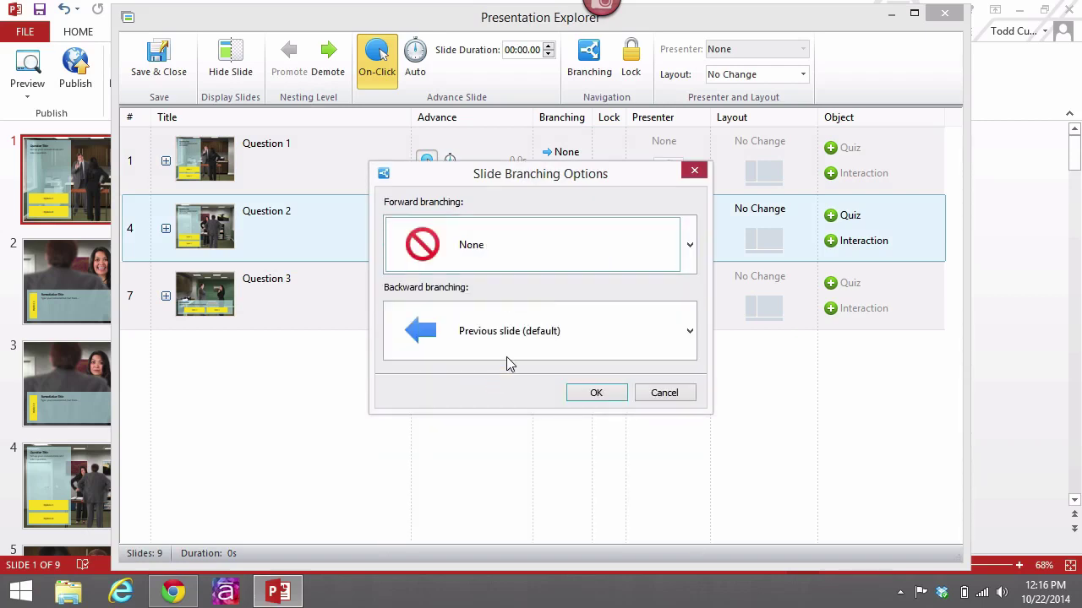
click(688, 338)
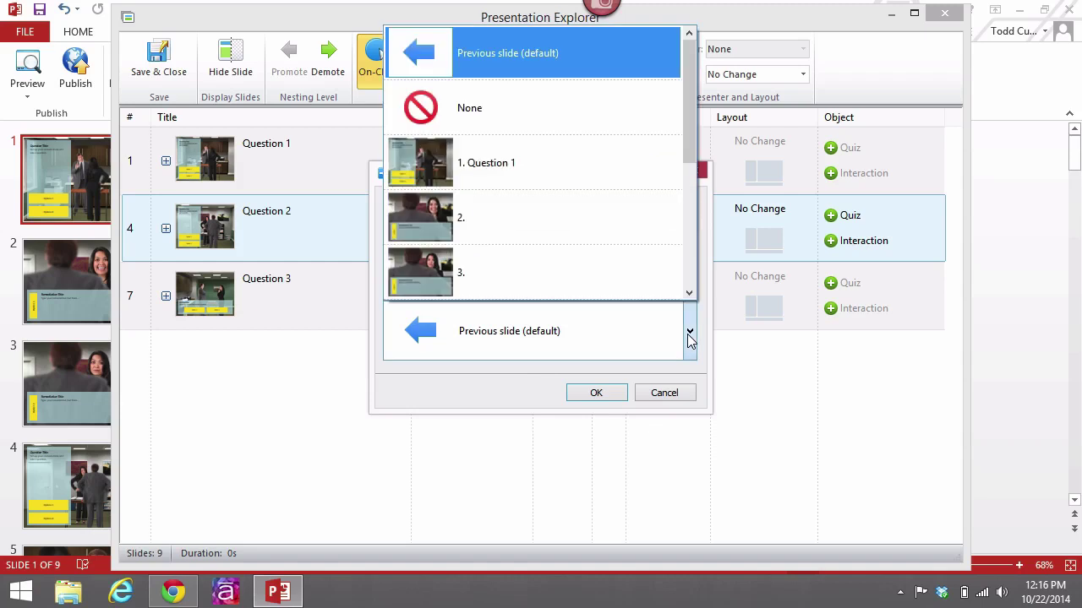
click(516, 161)
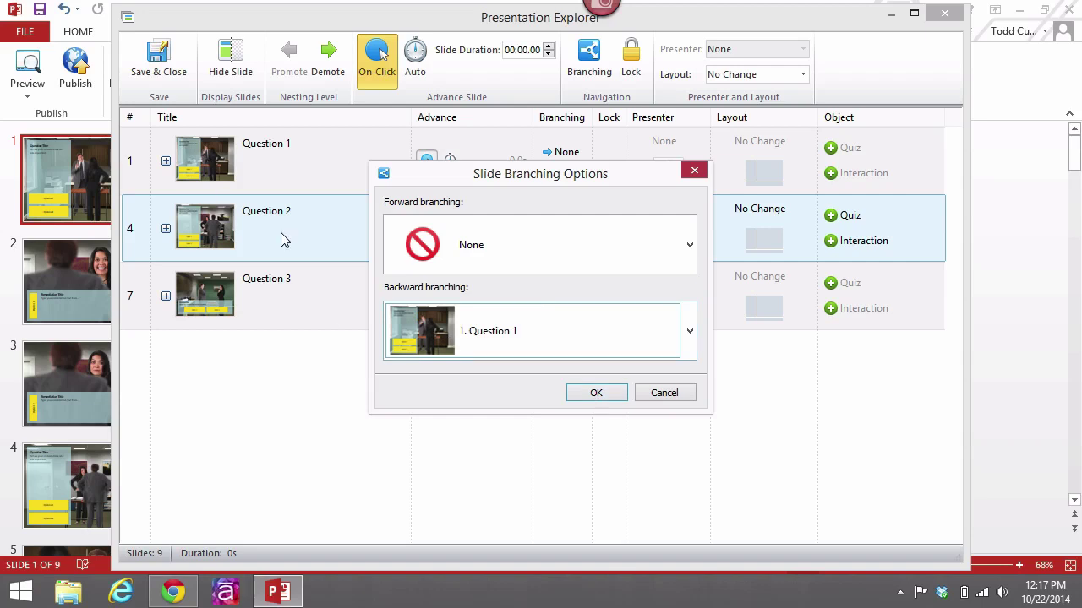
click(596, 393)
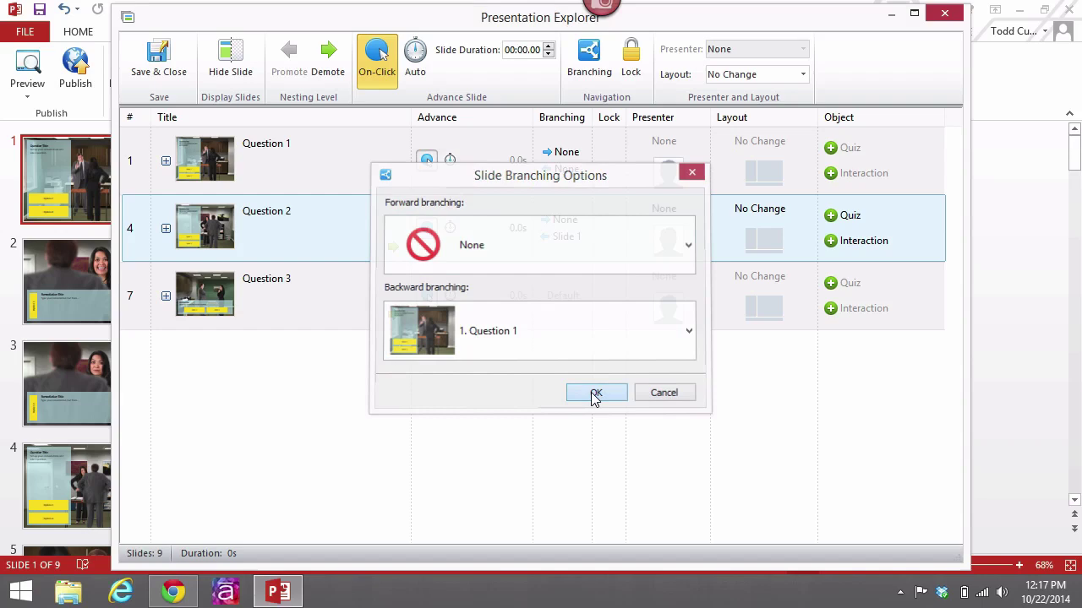
- Set the Question 3 slide's forward branching to None and its backward branching to Question 2
click(564, 300)
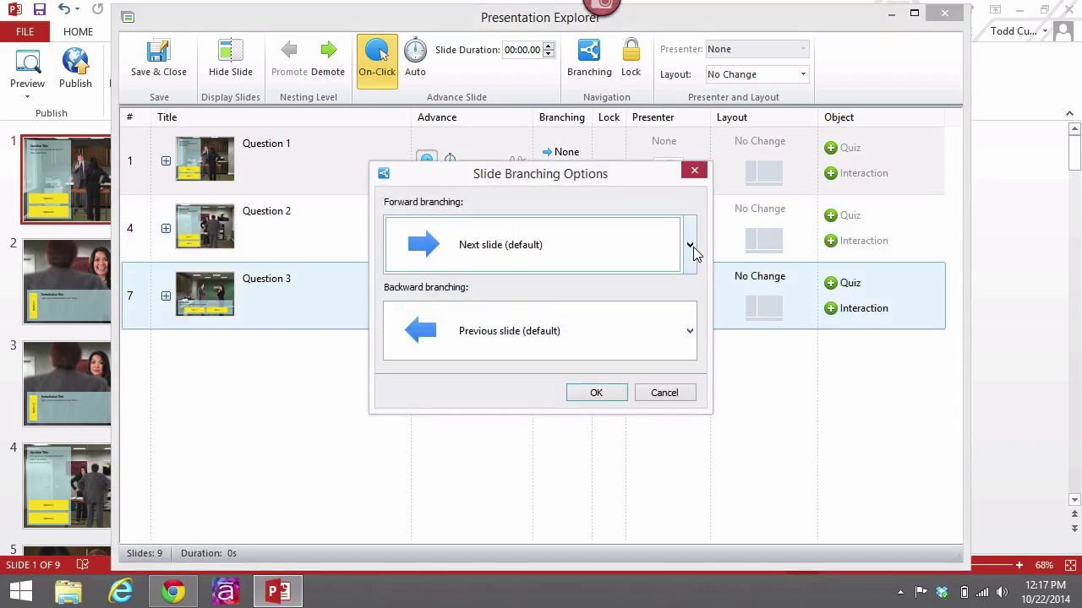
click(690, 245)
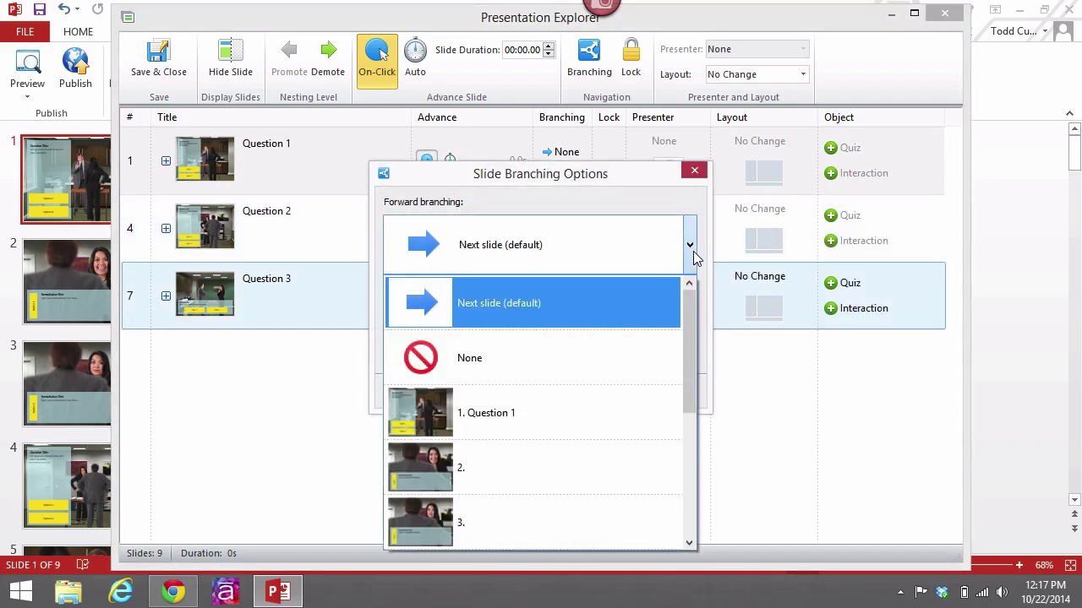
click(591, 362)
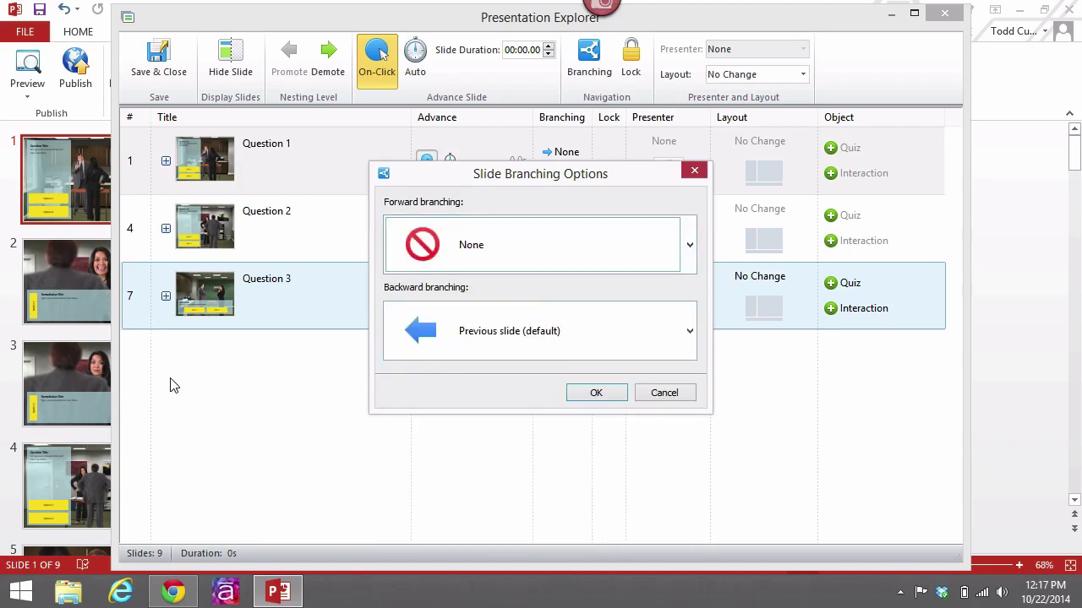
click(689, 340)
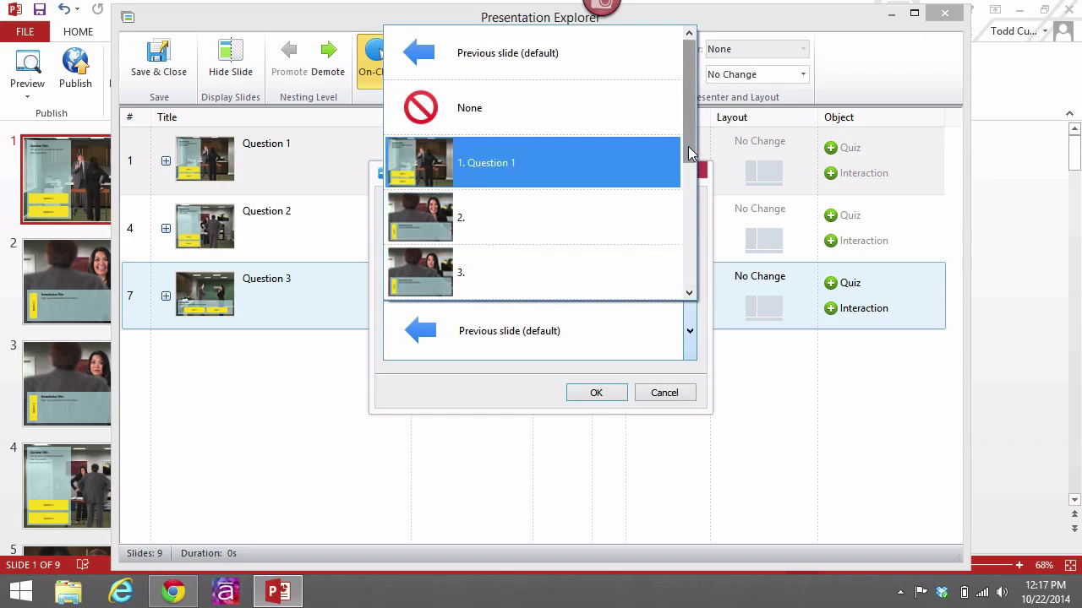
scroll(689, 152, down, 2)
click(548, 236)
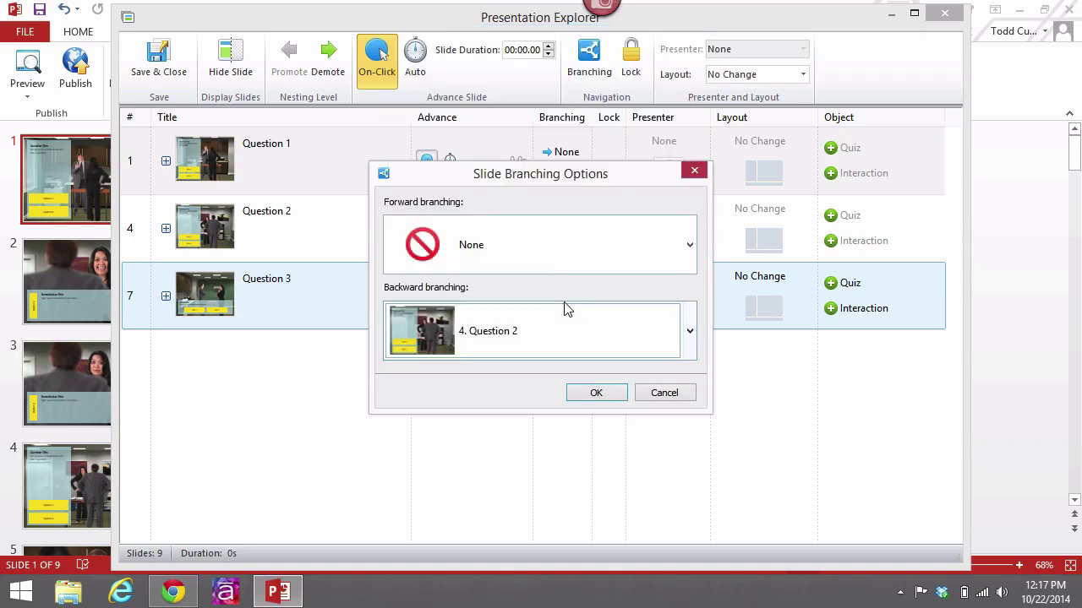
click(604, 397)
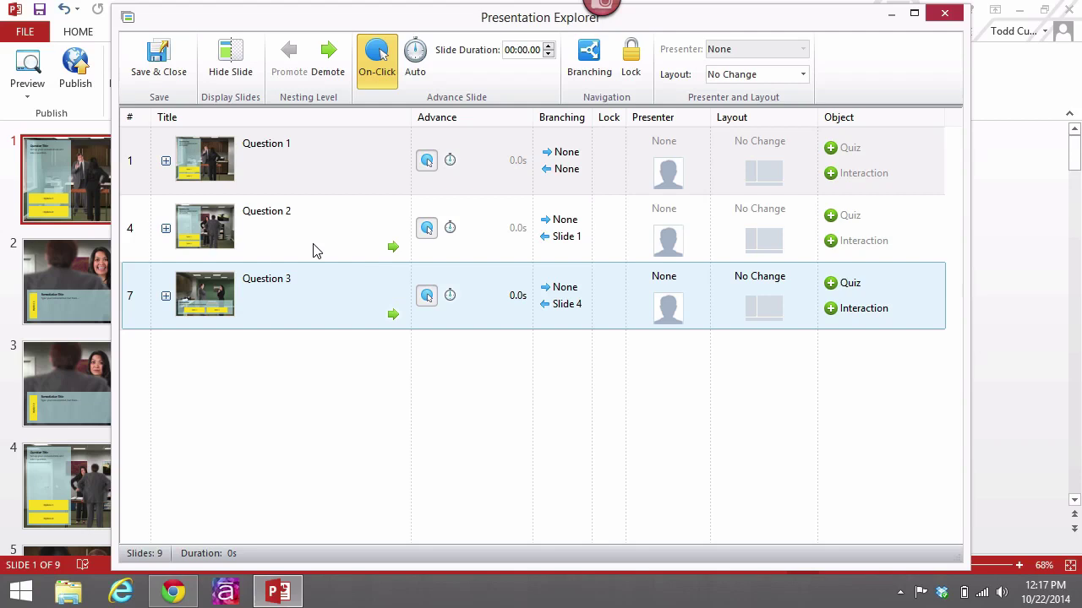
- Expand the Question 1 group and branch slide 2 forward to Question 2 and backward to Question 1
click(165, 160)
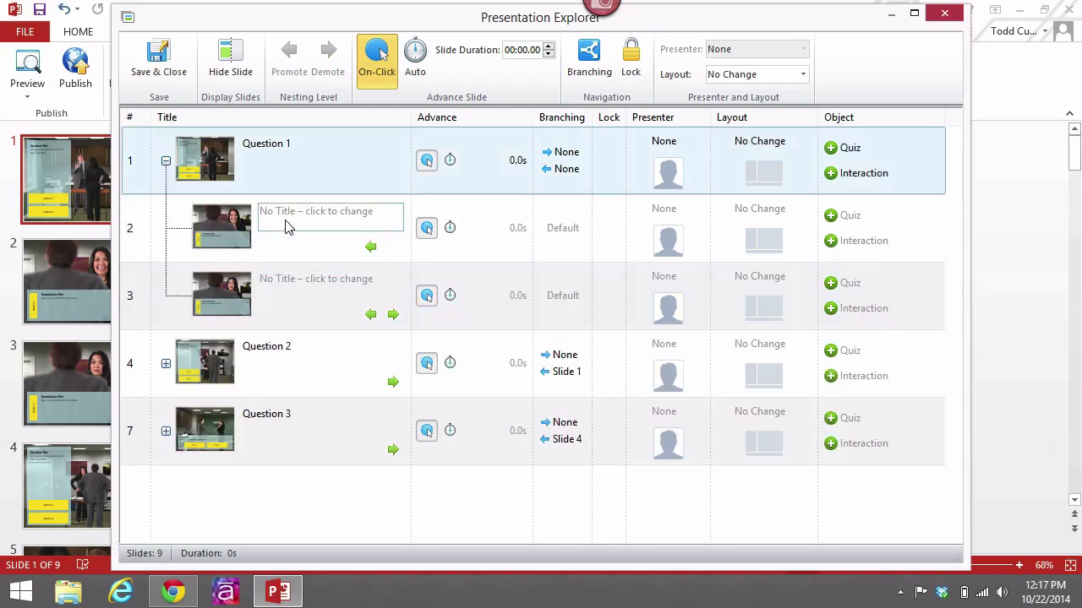
click(556, 229)
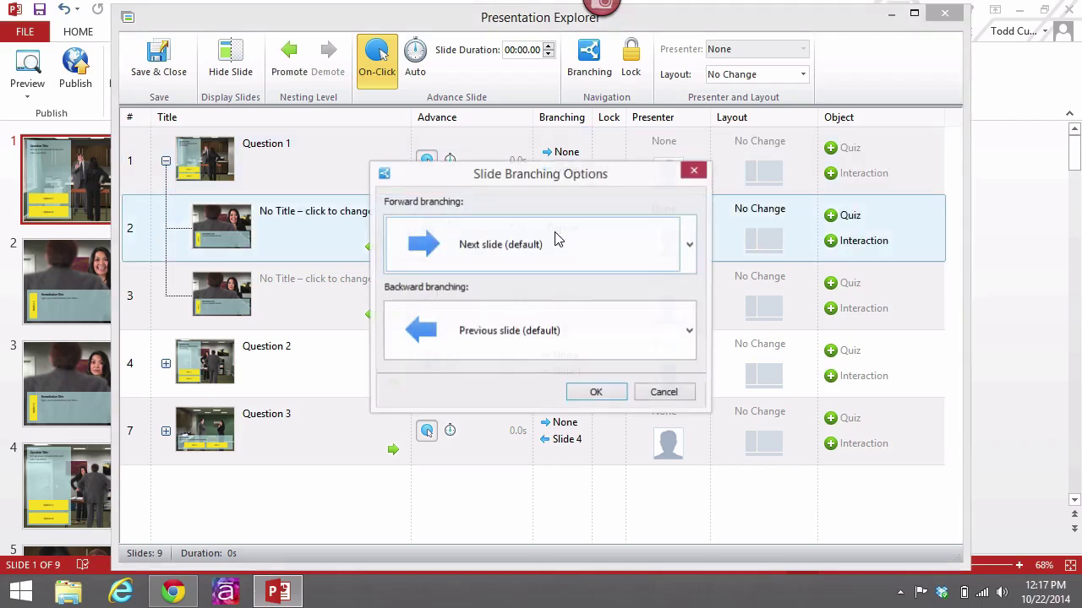
click(689, 247)
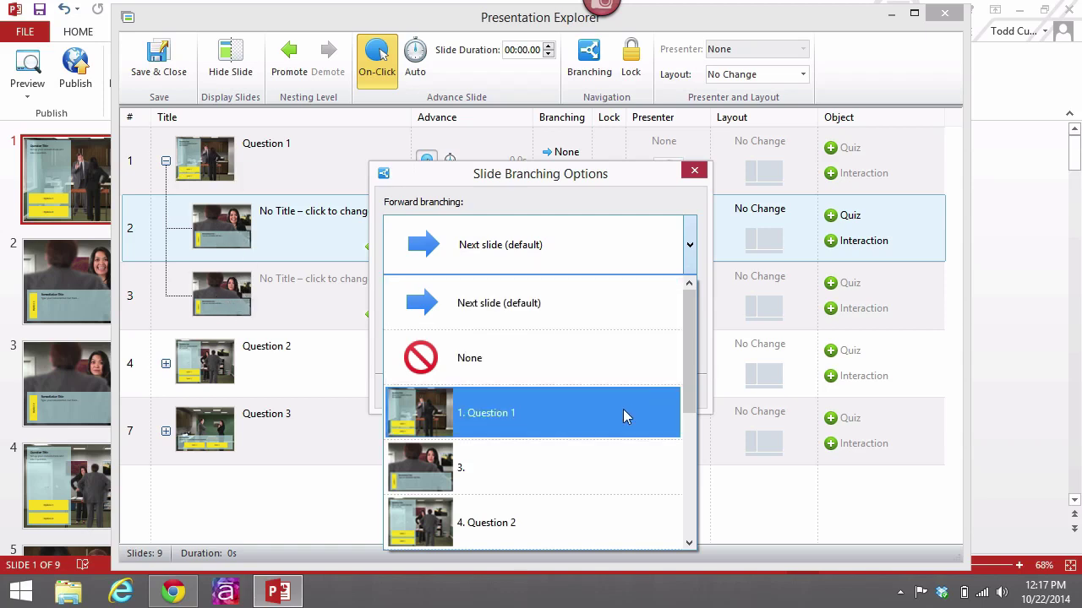
scroll(608, 412, down, 1)
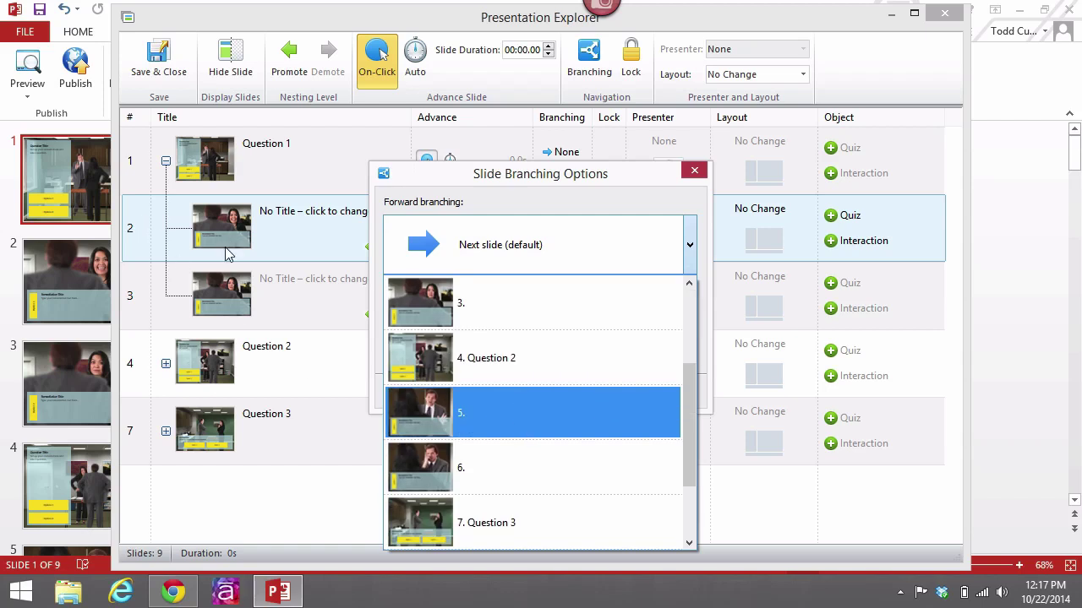
click(471, 363)
click(689, 334)
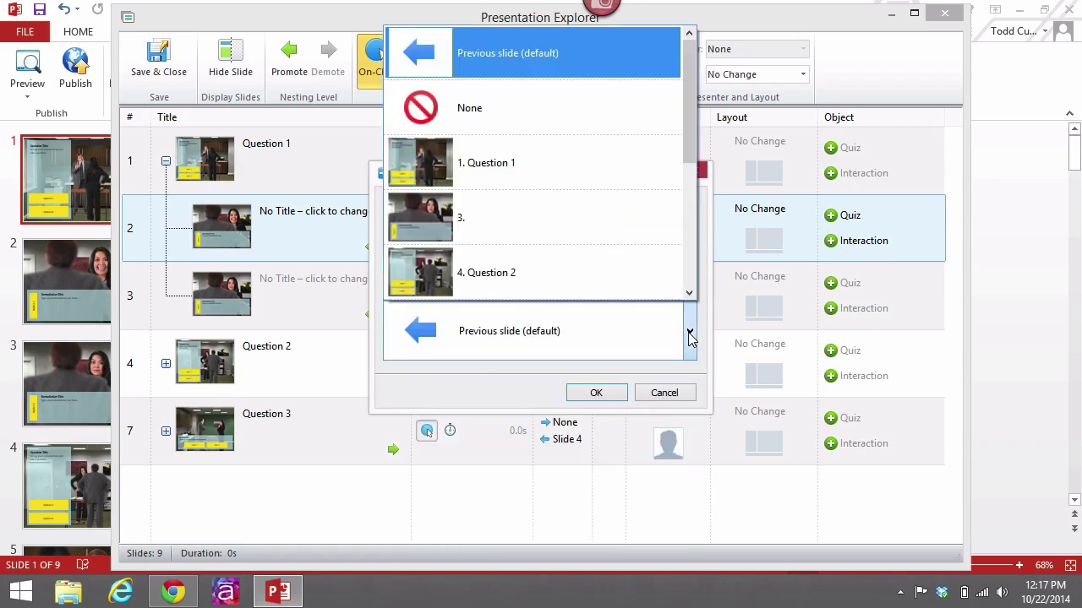
click(535, 171)
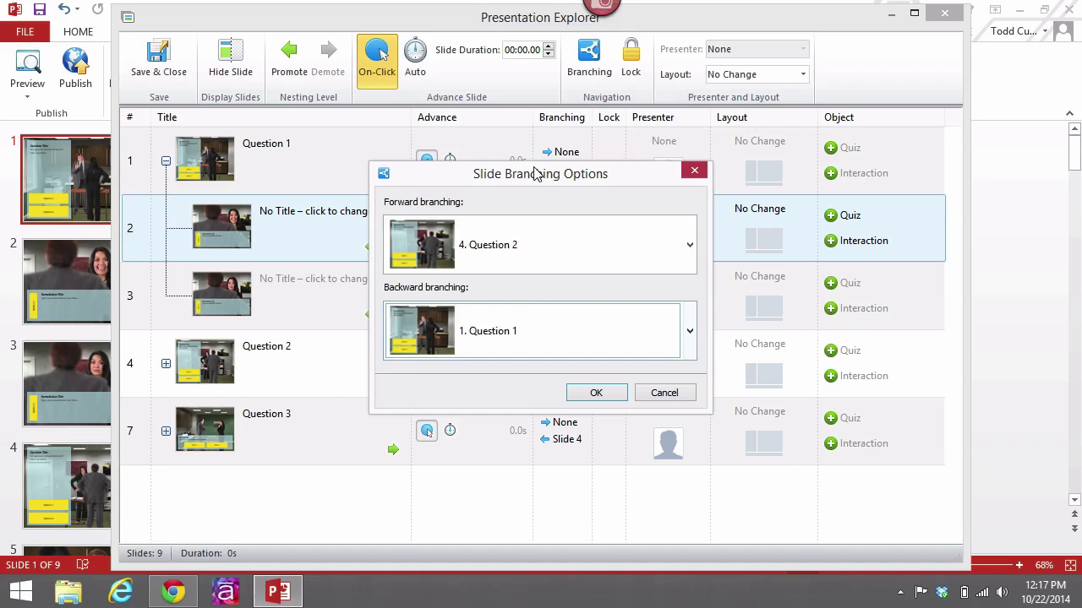
click(605, 393)
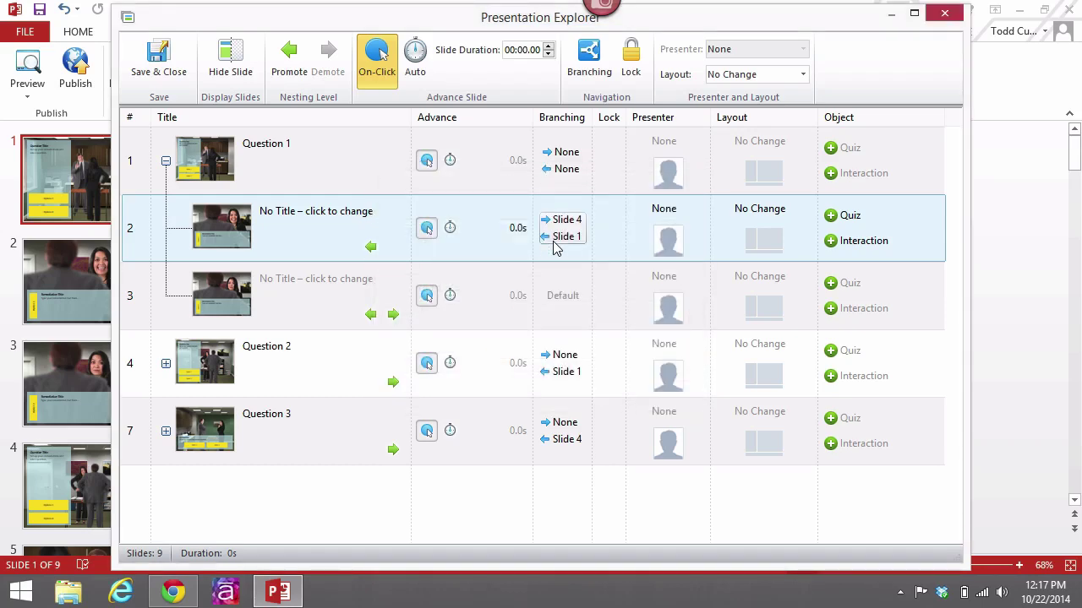
- Branch slide 3 backward to Question 1 and forward to Question 2
click(567, 305)
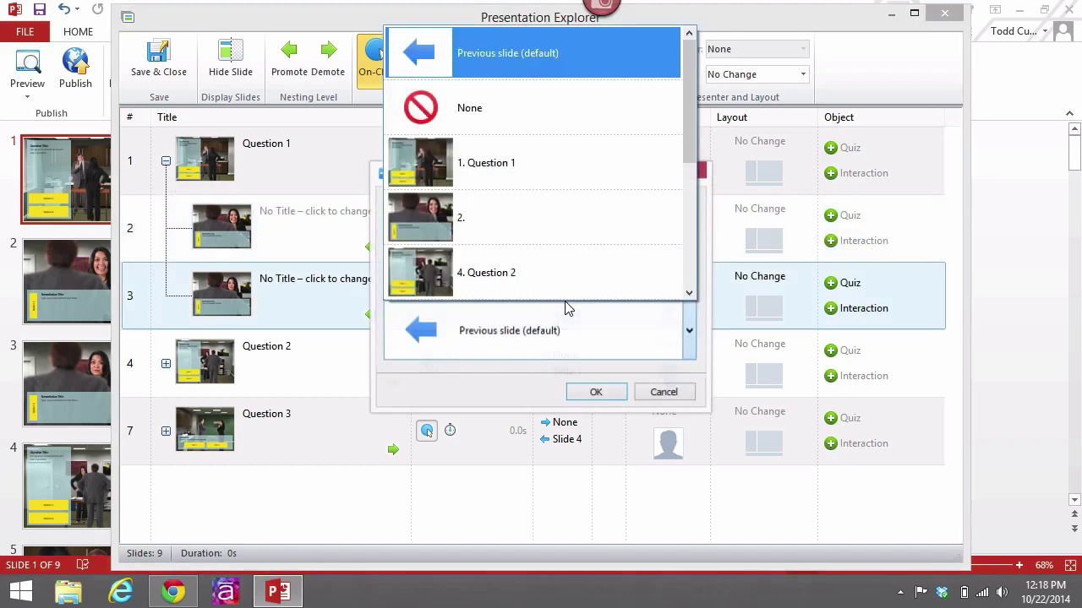
click(567, 177)
click(667, 255)
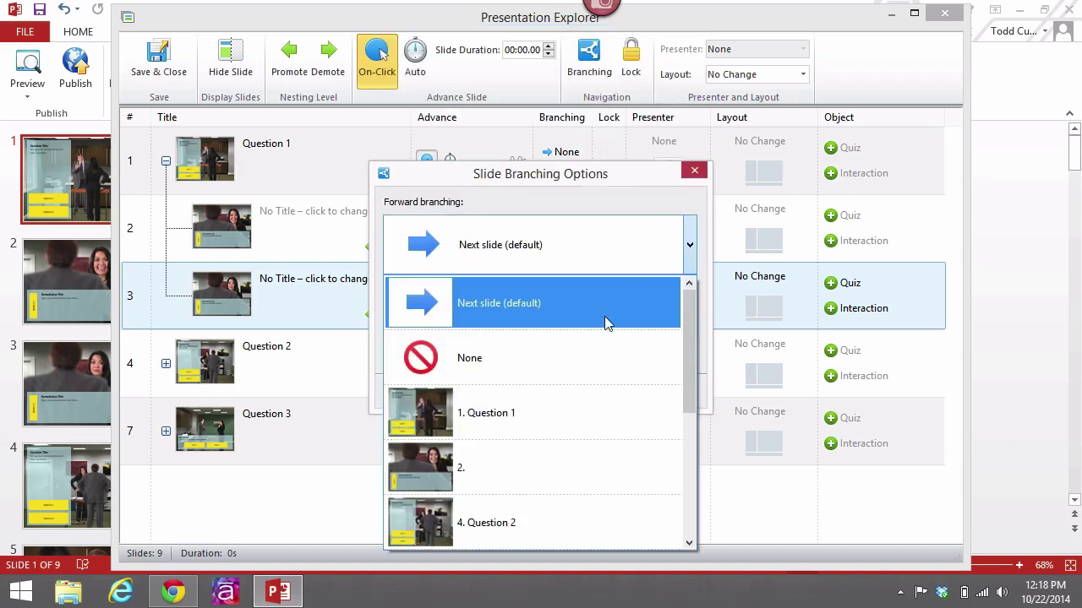
click(512, 511)
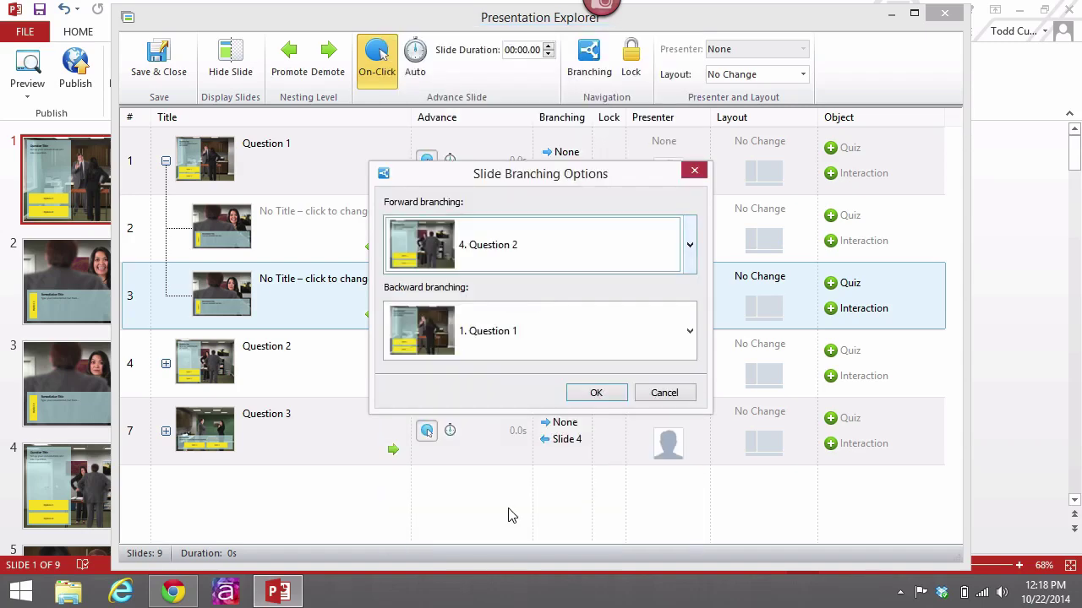
click(596, 392)
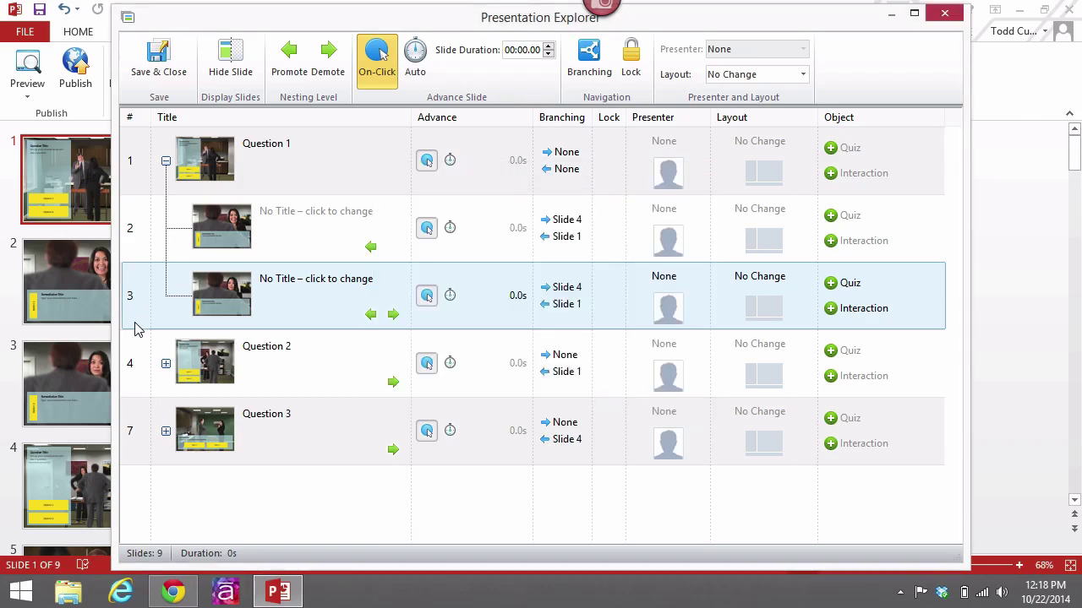
- Expand the Question 2 group and branch slide 5 forward to Question 3 and backward to Question 2
click(166, 363)
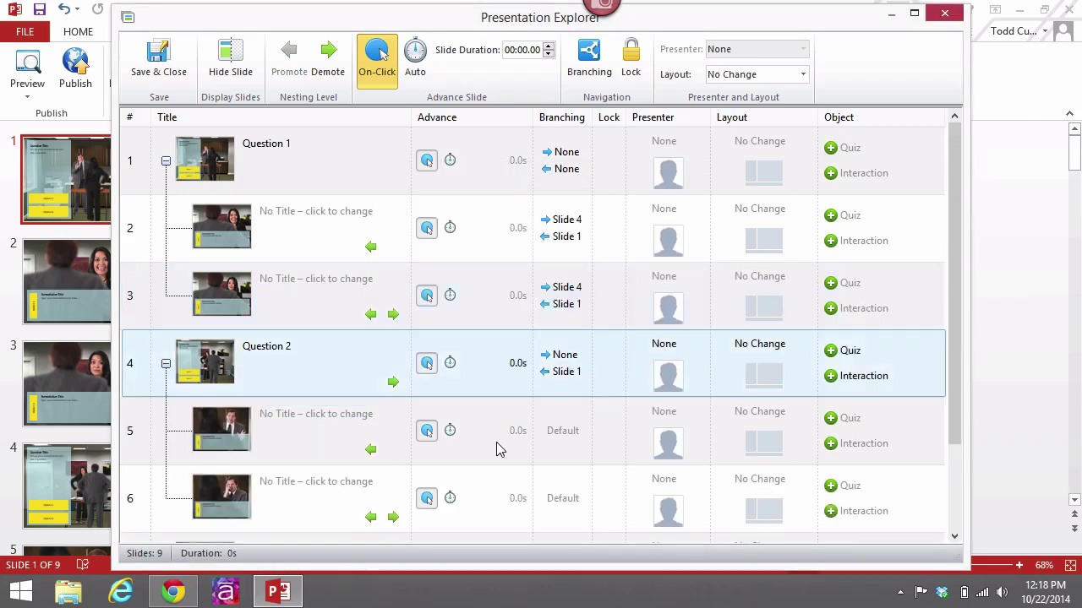
click(568, 431)
scroll(573, 434, down, 1)
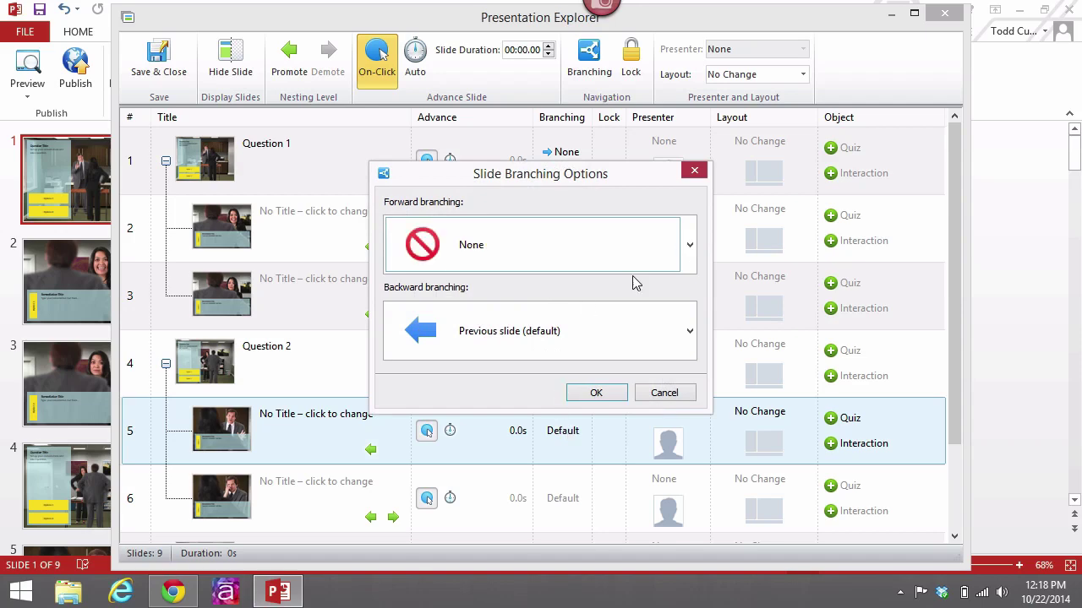
click(689, 244)
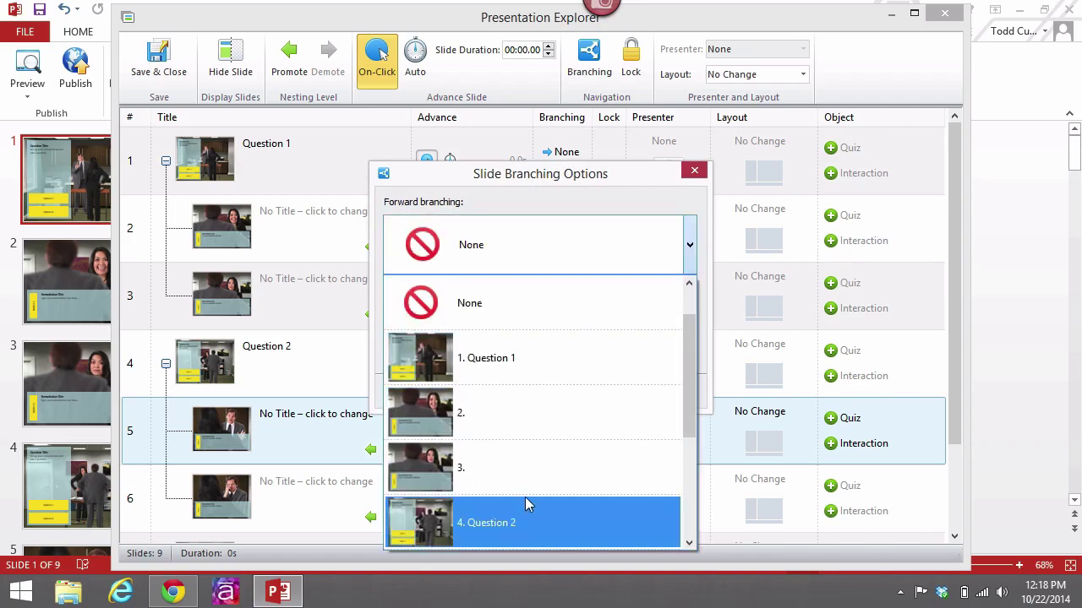
scroll(524, 503, down, 3)
click(505, 414)
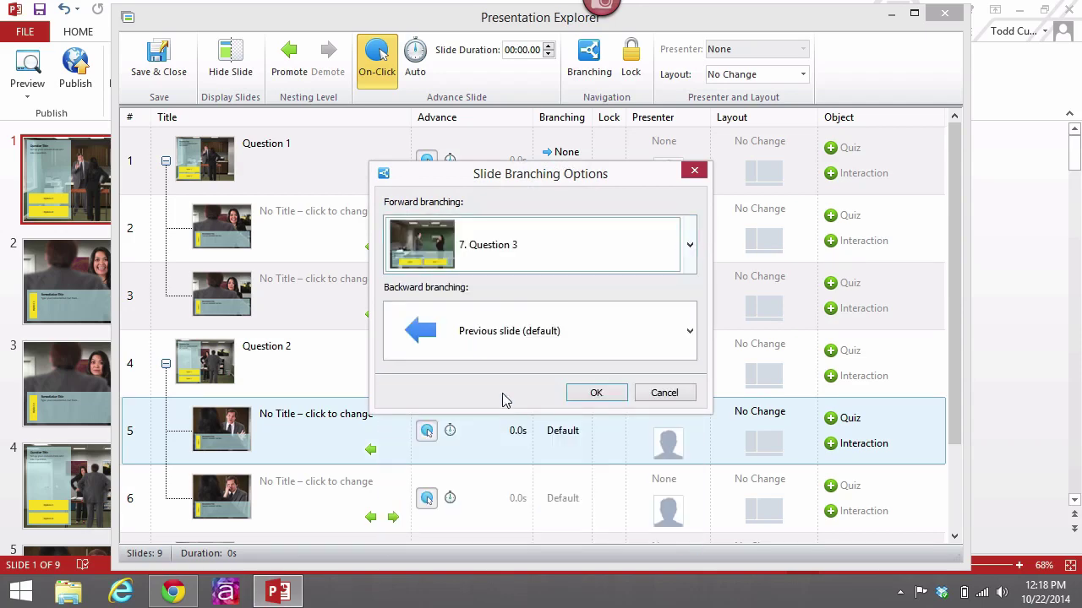
click(689, 330)
scroll(507, 220, down, 2)
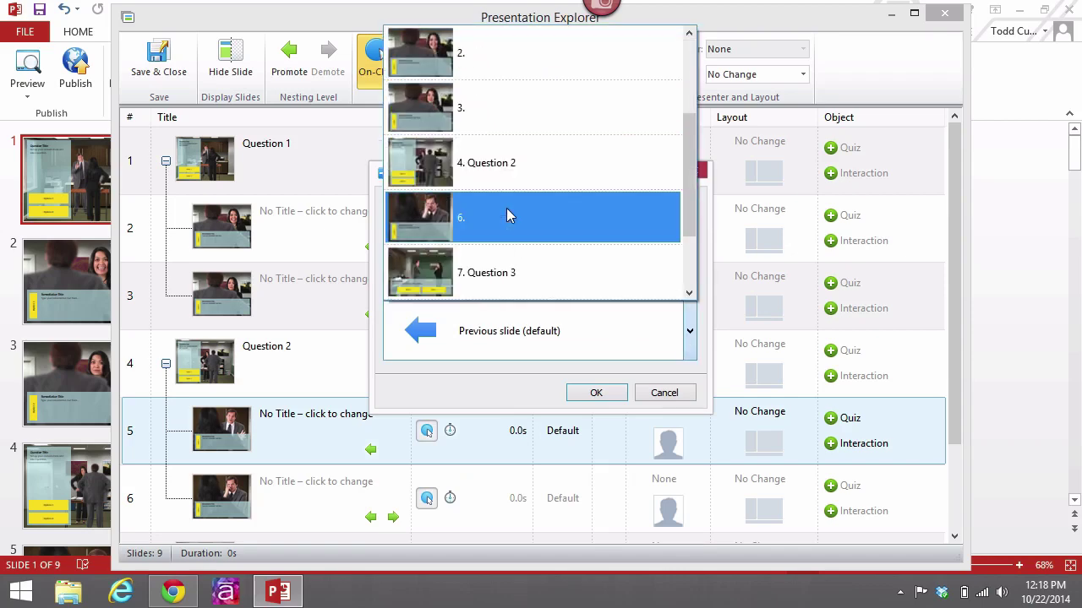
click(506, 177)
click(595, 392)
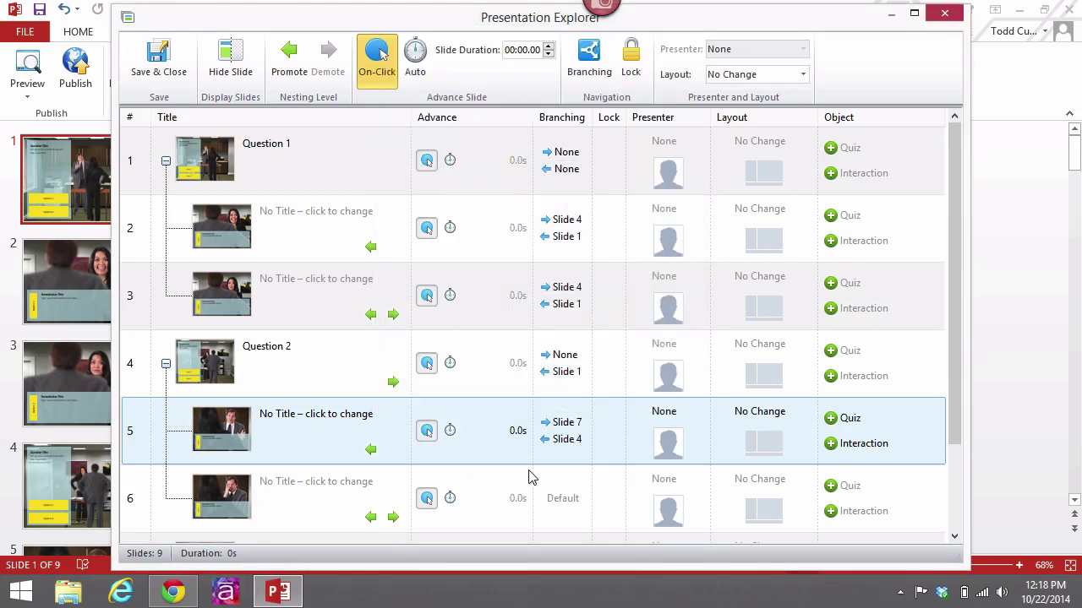
- Branch slide 6 forward to Question 3 and backward to Question 2
click(559, 501)
click(562, 498)
click(689, 245)
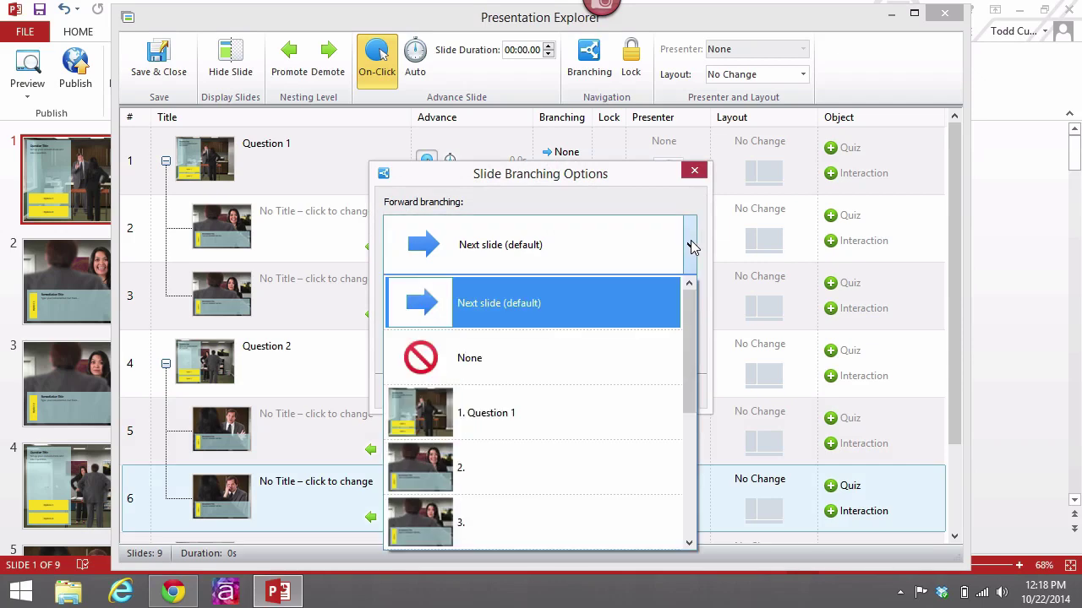
scroll(520, 439, down, 2)
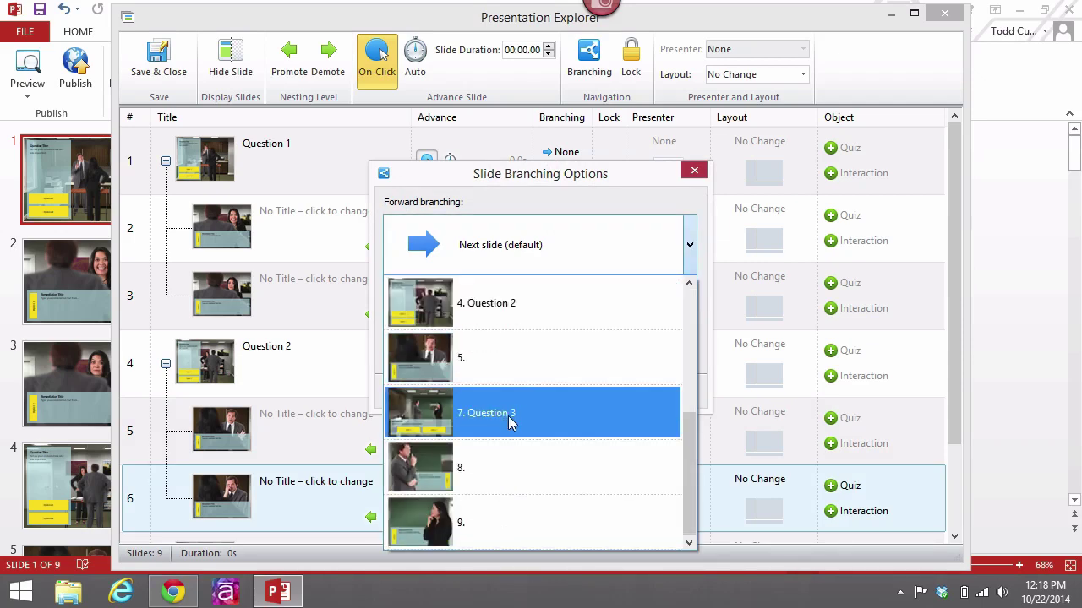
click(510, 422)
click(689, 331)
scroll(583, 247, down, 3)
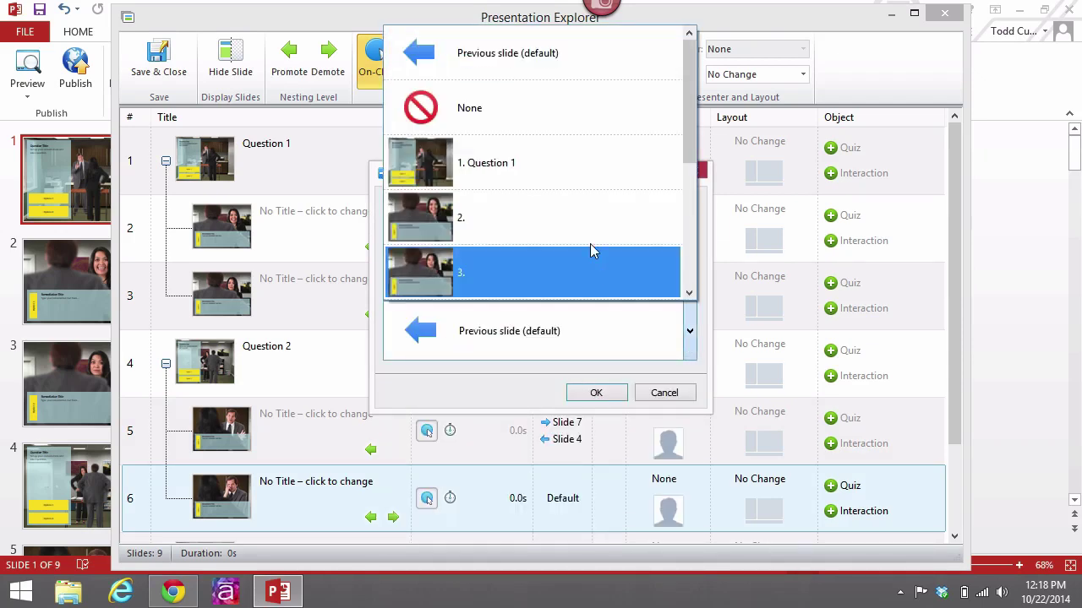
click(583, 395)
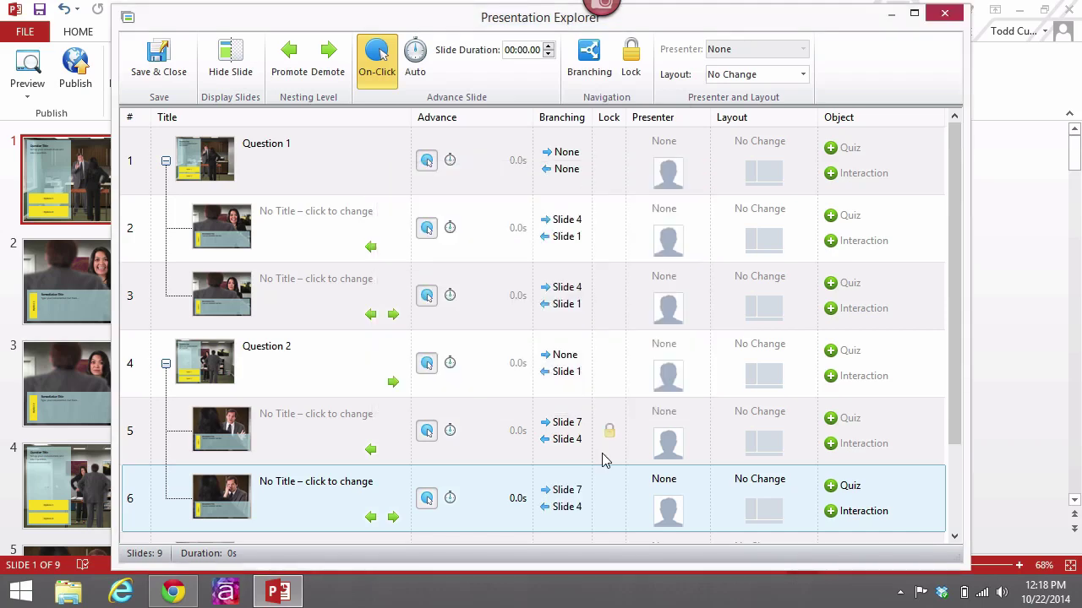
- Expand the Question 3 group and open the branching options of slide 8
scroll(473, 480, down, 1)
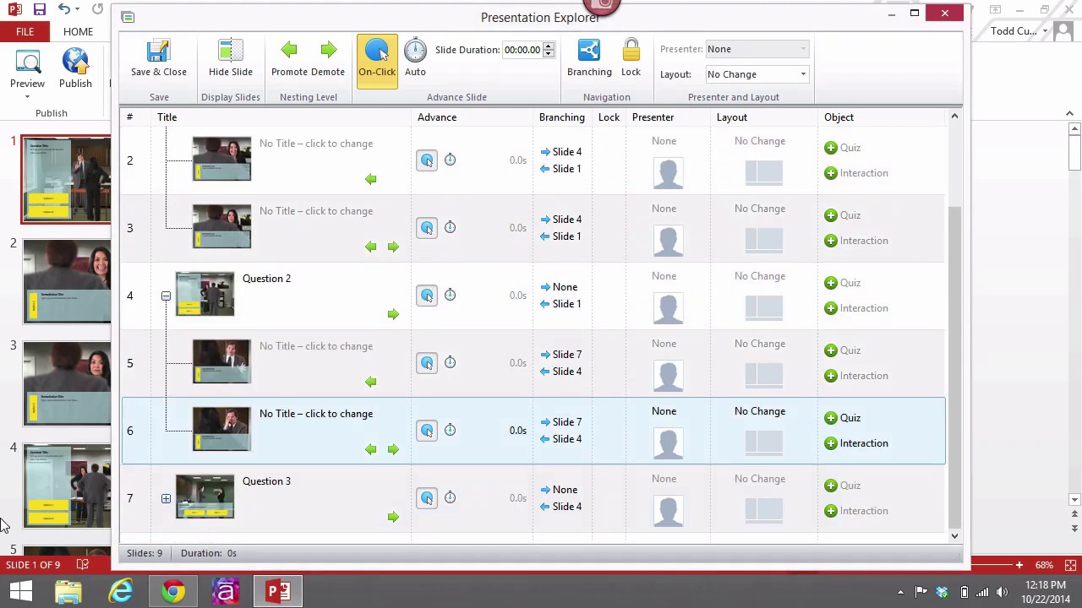
click(166, 498)
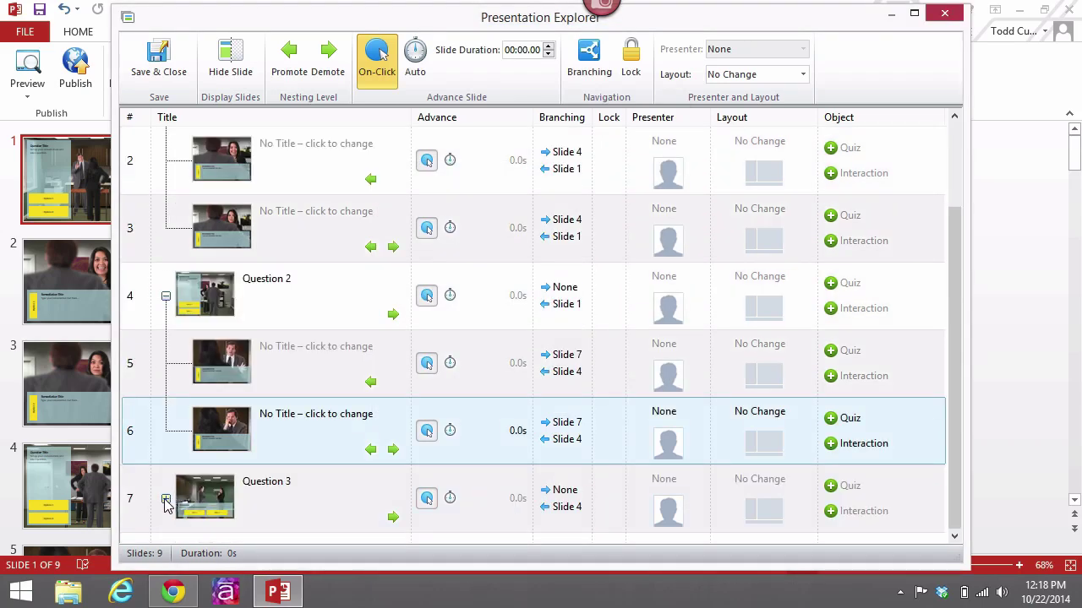
scroll(580, 417, down, 2)
click(562, 430)
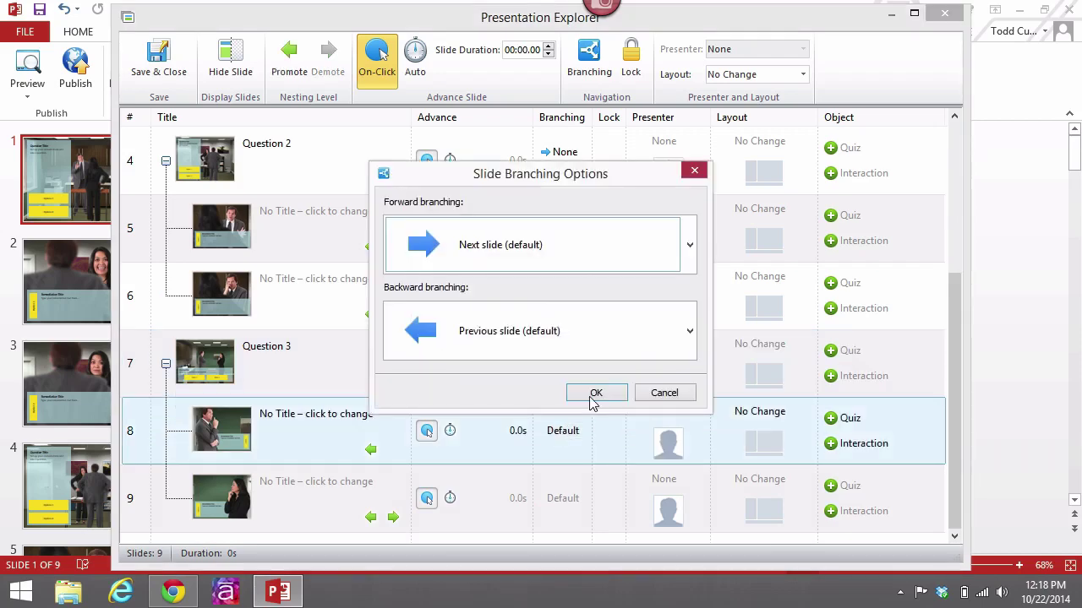
click(686, 244)
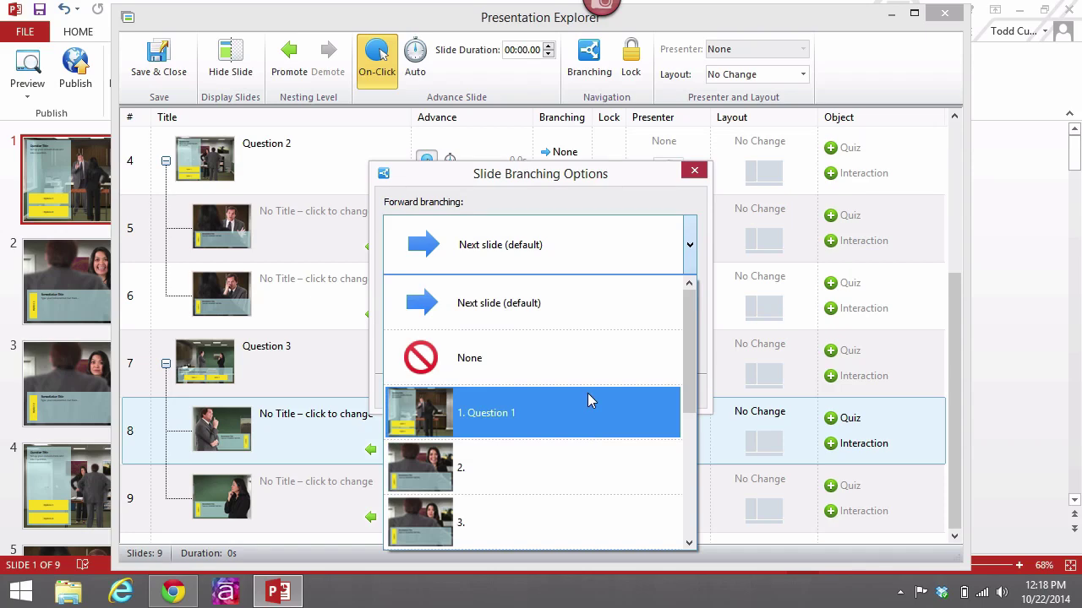
scroll(592, 400, down, 3)
click(542, 479)
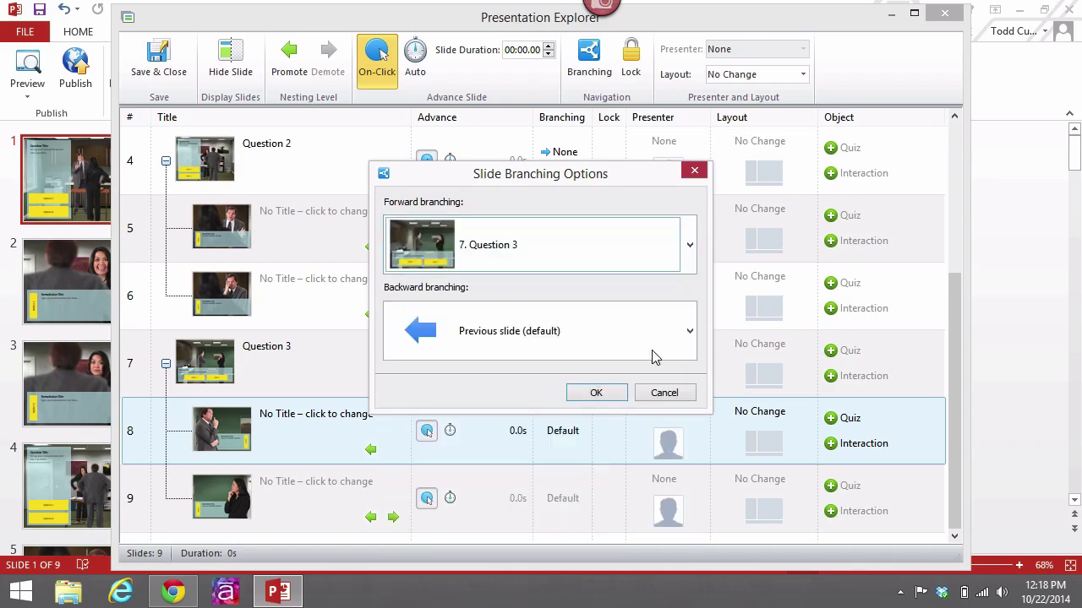
- Set slide 8's forward branching to None and its backward branching to Question 3
click(694, 237)
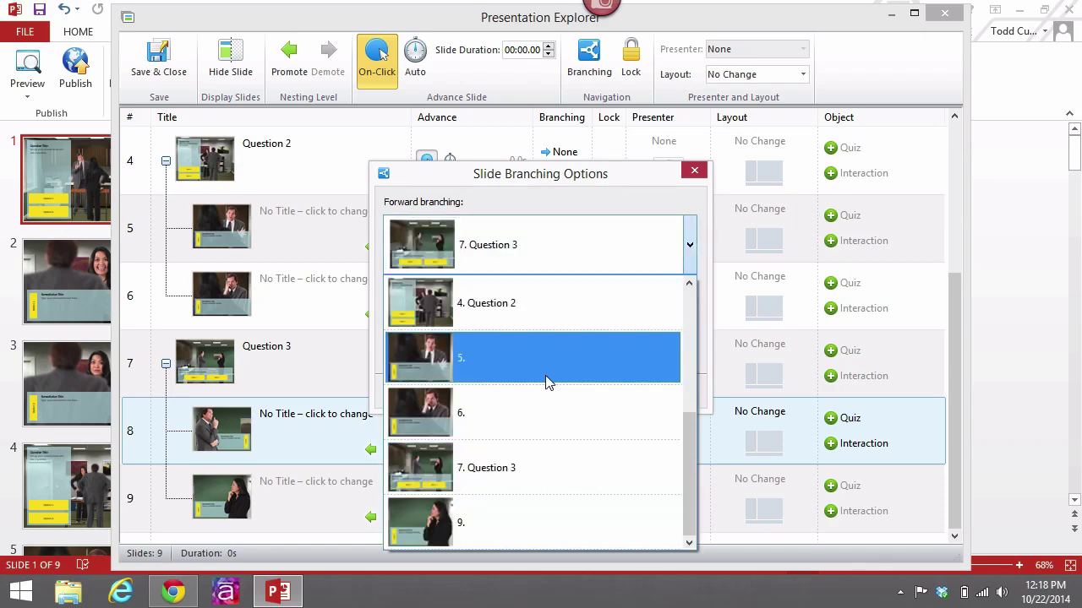
scroll(543, 385, up, 5)
click(512, 347)
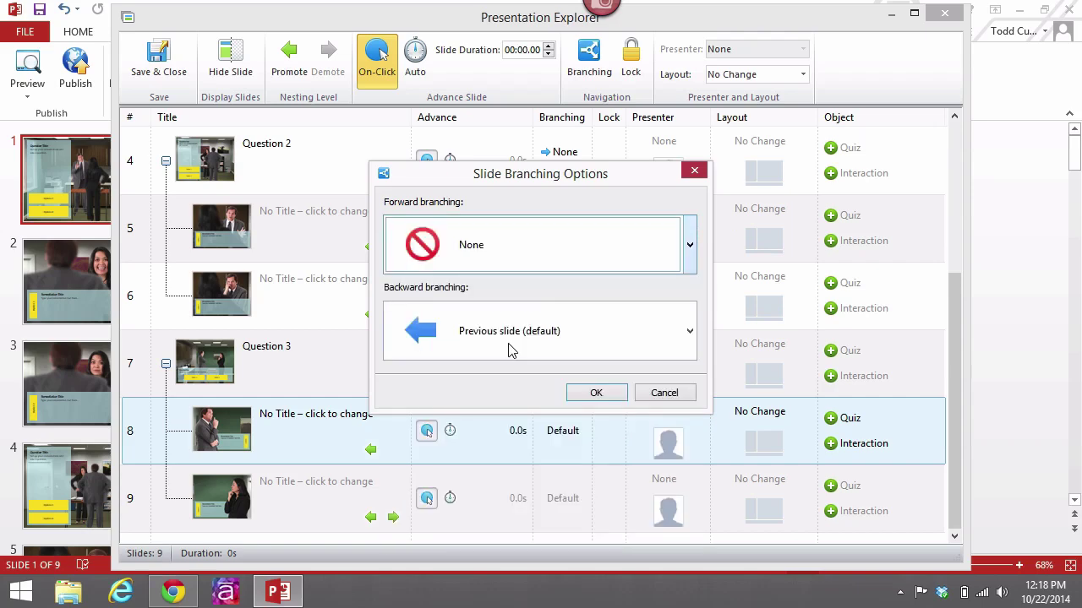
click(689, 331)
scroll(571, 271, down, 3)
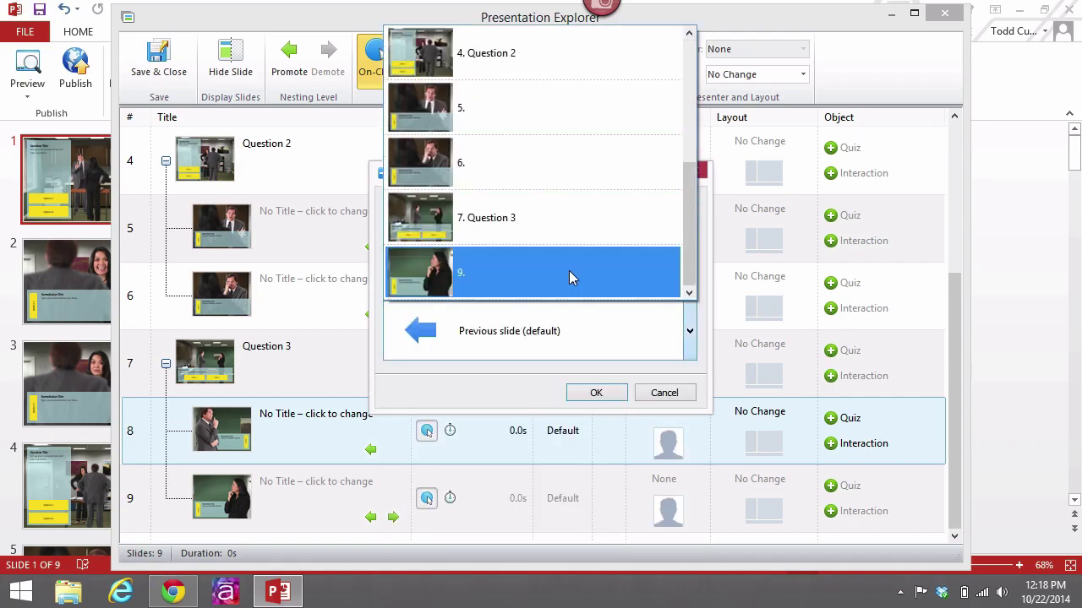
click(556, 235)
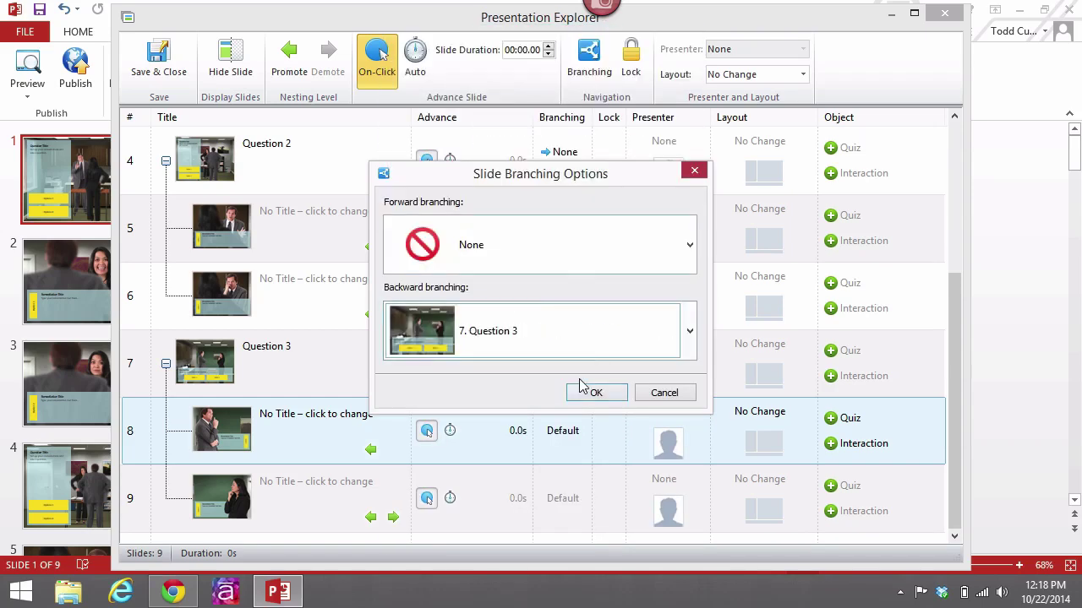
click(597, 390)
- Set slide 9's forward branching to None and its backward branching to Question 3
click(559, 494)
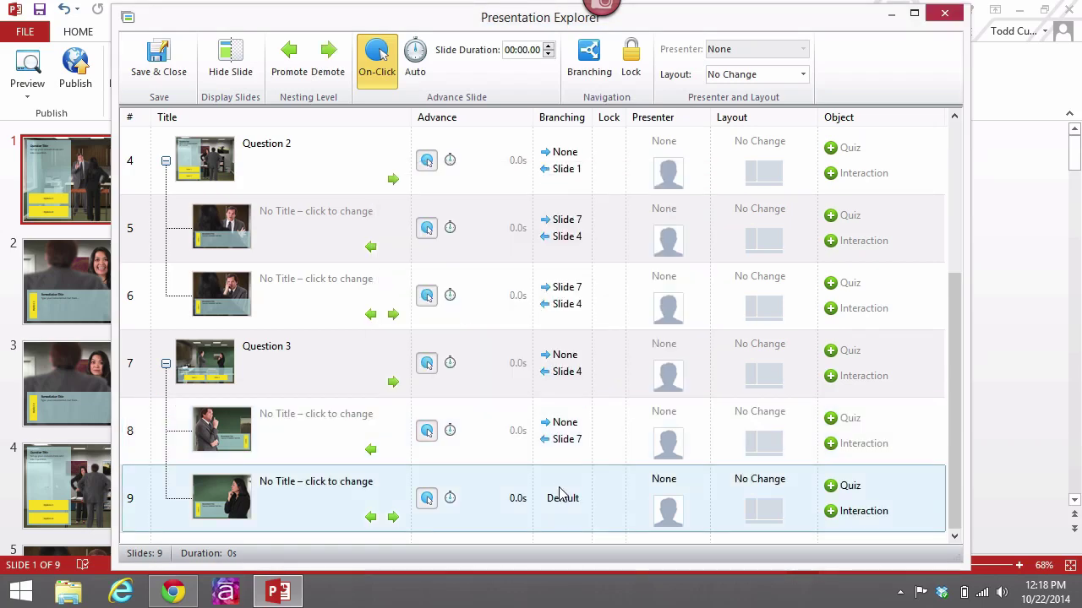
click(557, 497)
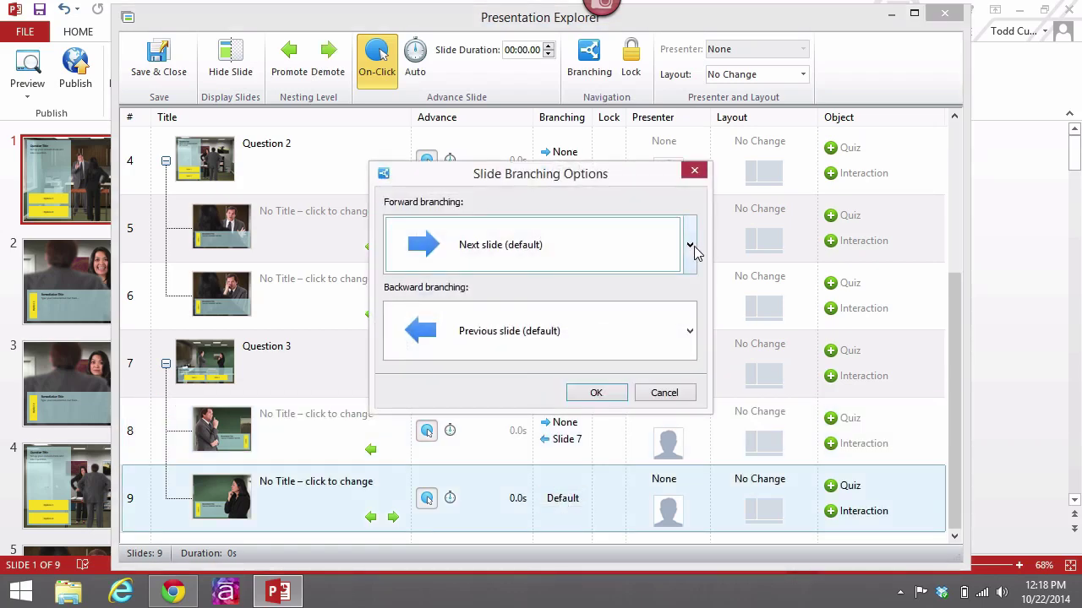
click(690, 247)
click(550, 363)
click(681, 338)
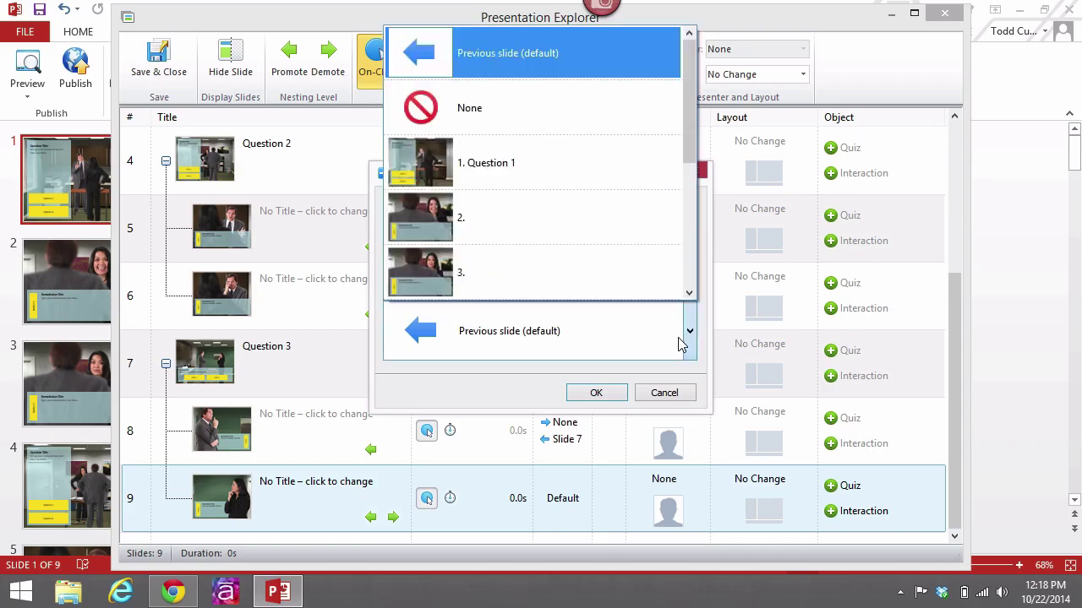
scroll(566, 256, down, 1)
scroll(565, 254, down, 1)
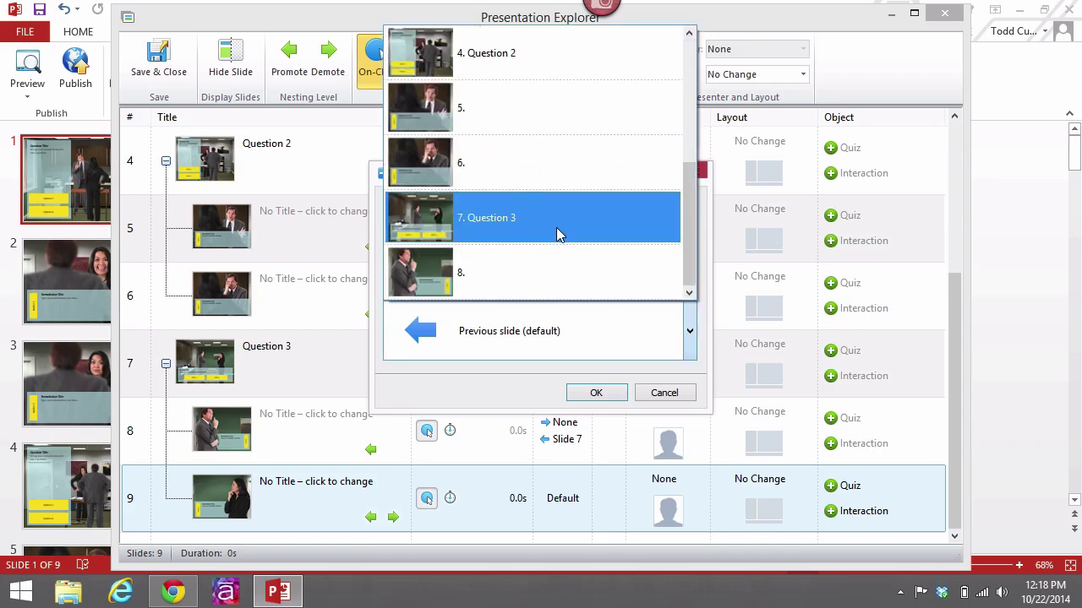
click(558, 235)
click(594, 393)
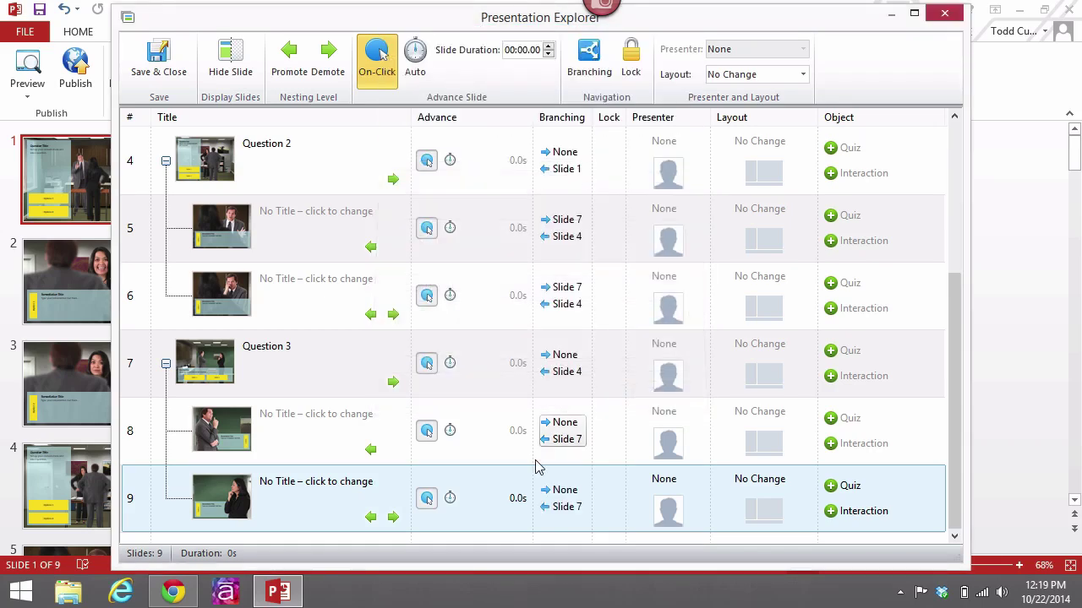
- Save and close the Presentation Explorer settings and preview all slides of the presentation
mouse_move(664, 481)
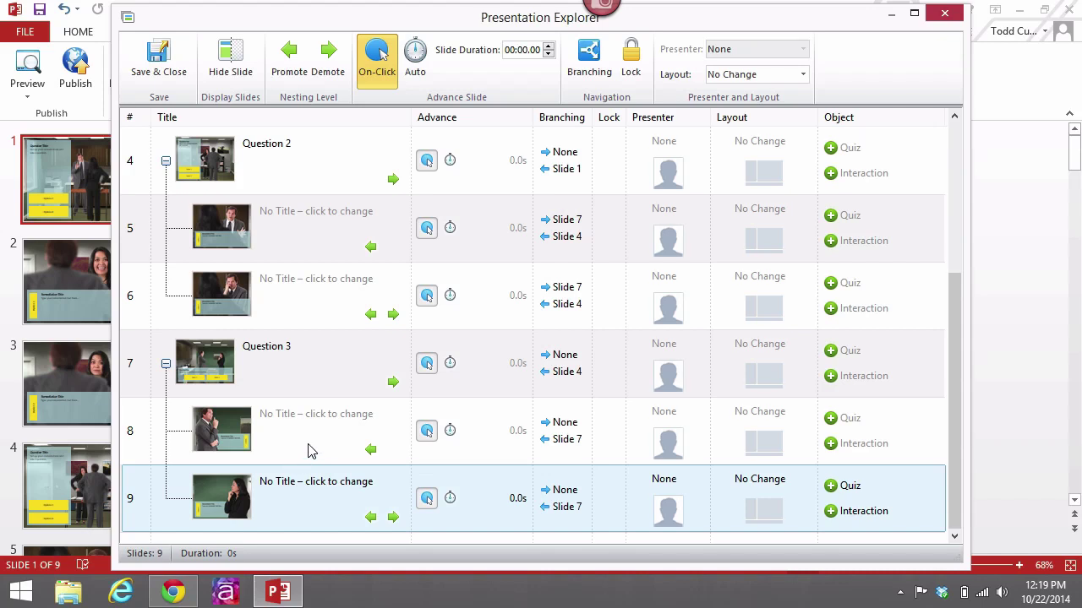
click(158, 57)
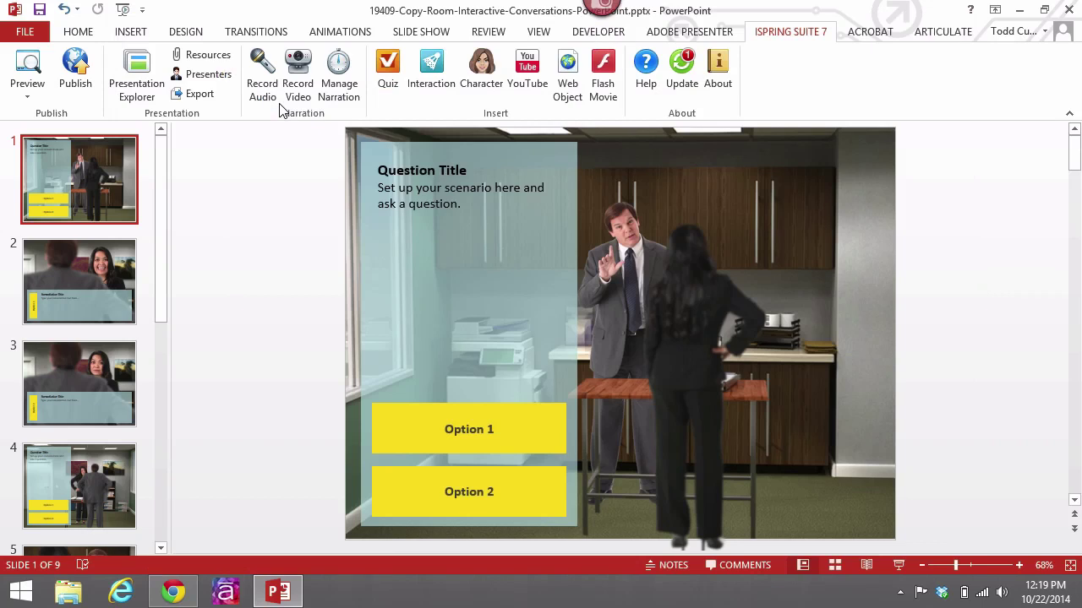
click(28, 89)
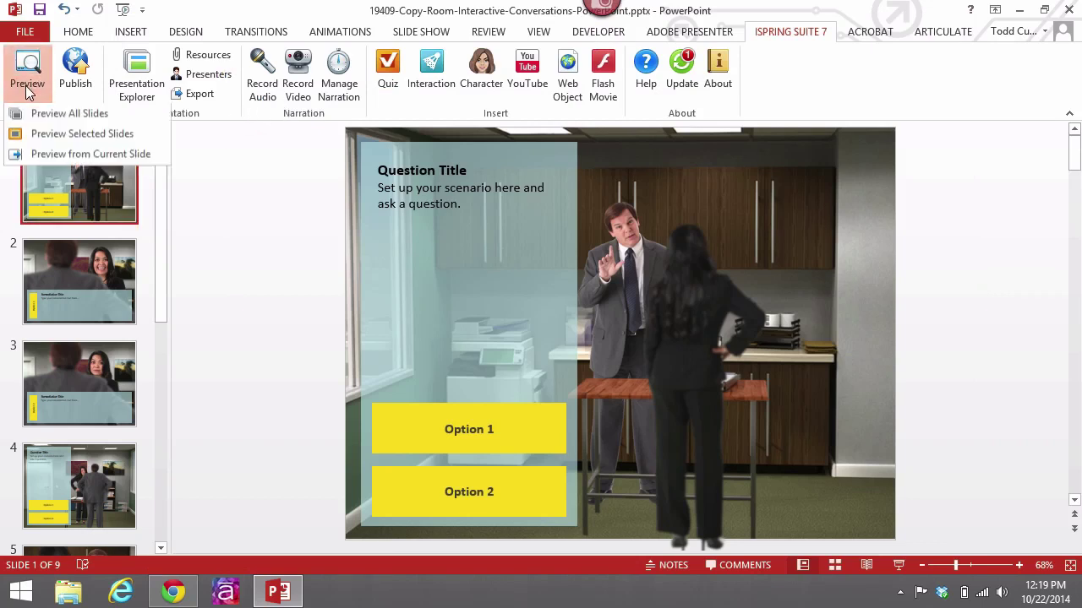
click(63, 118)
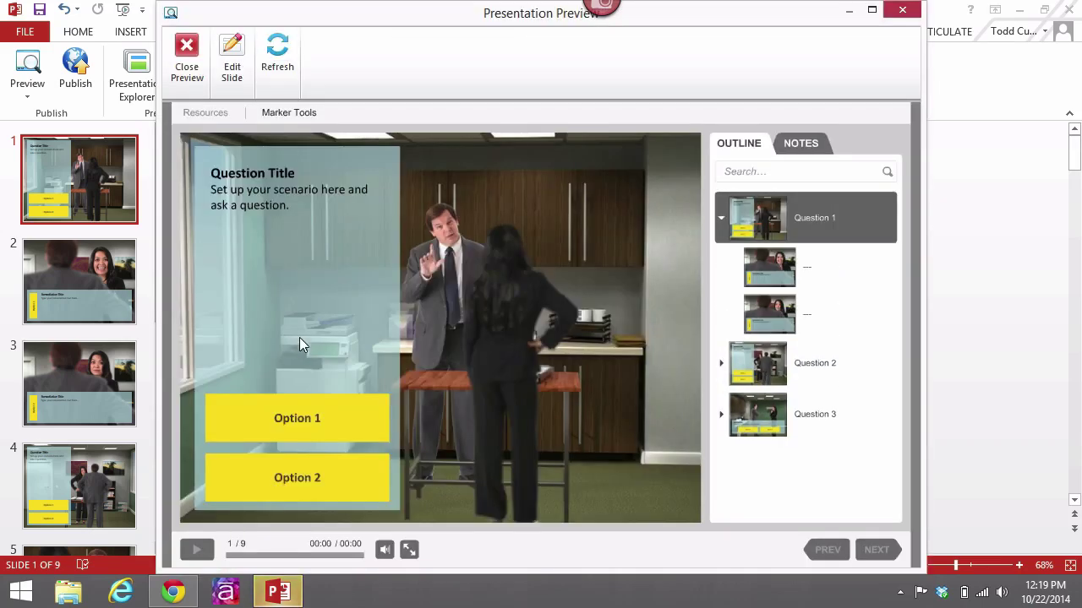
- Check that the Question 1 group folds and unfolds in the preview outline, leaving it collapsed
click(722, 222)
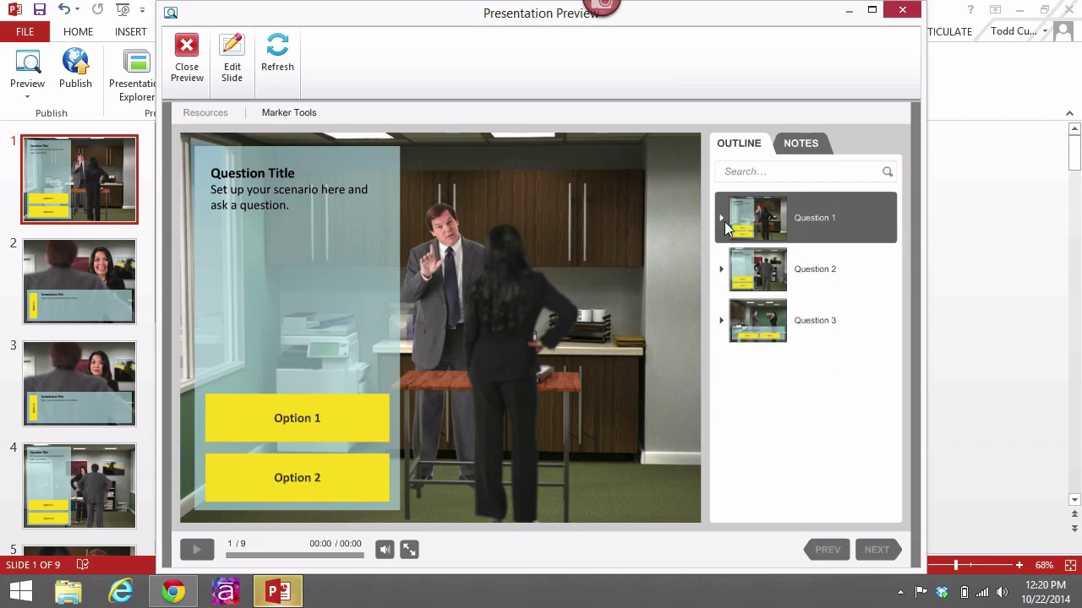
click(720, 218)
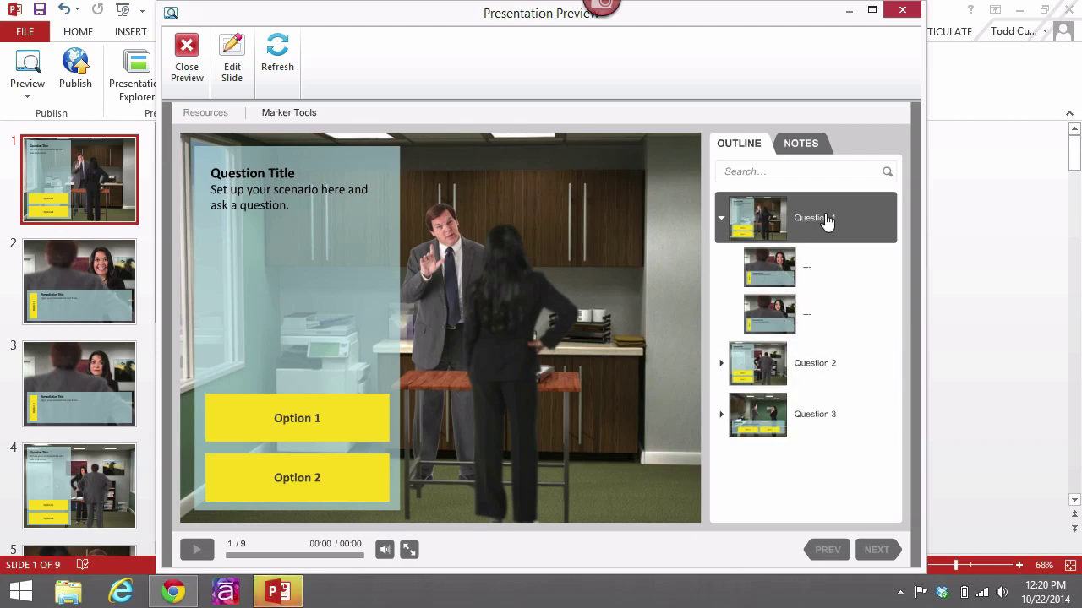
click(721, 218)
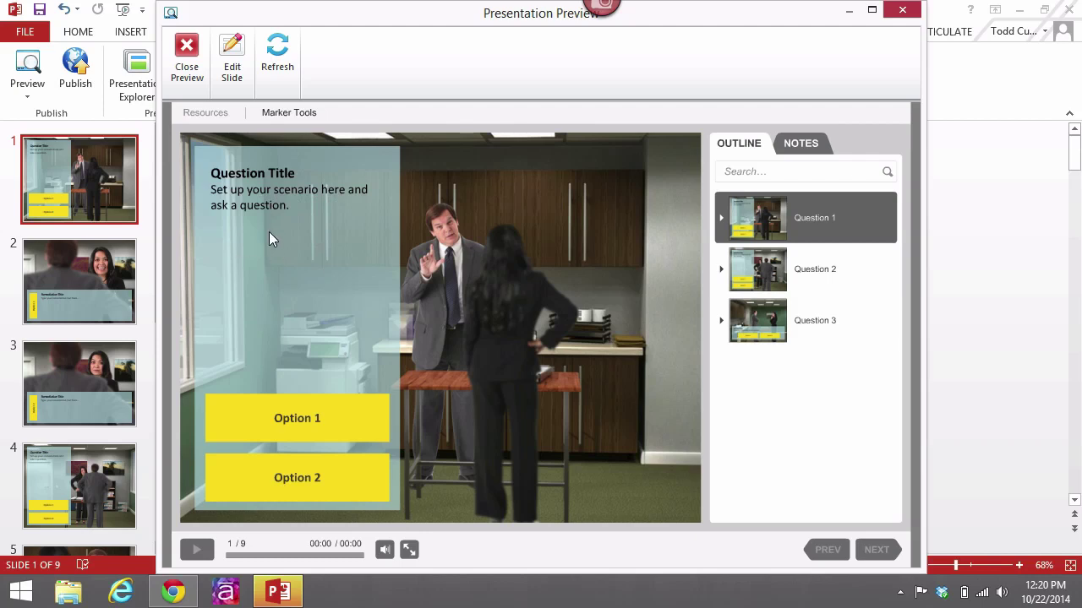
- Test Question 1's Option 1 and return, then test Option 2, advance to Question 2 and go back to Question 1
click(330, 427)
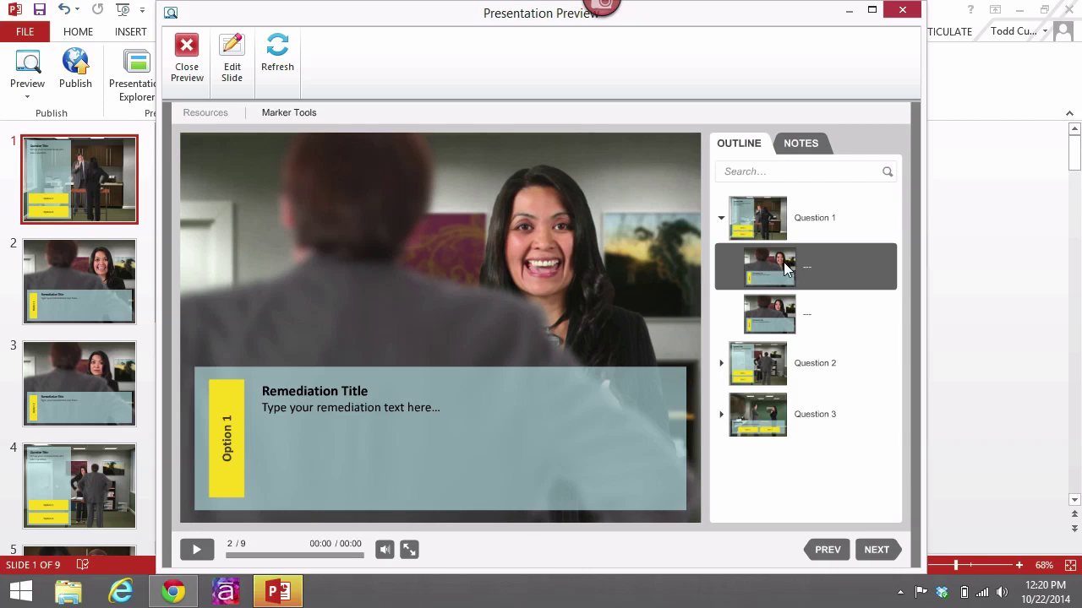
click(832, 553)
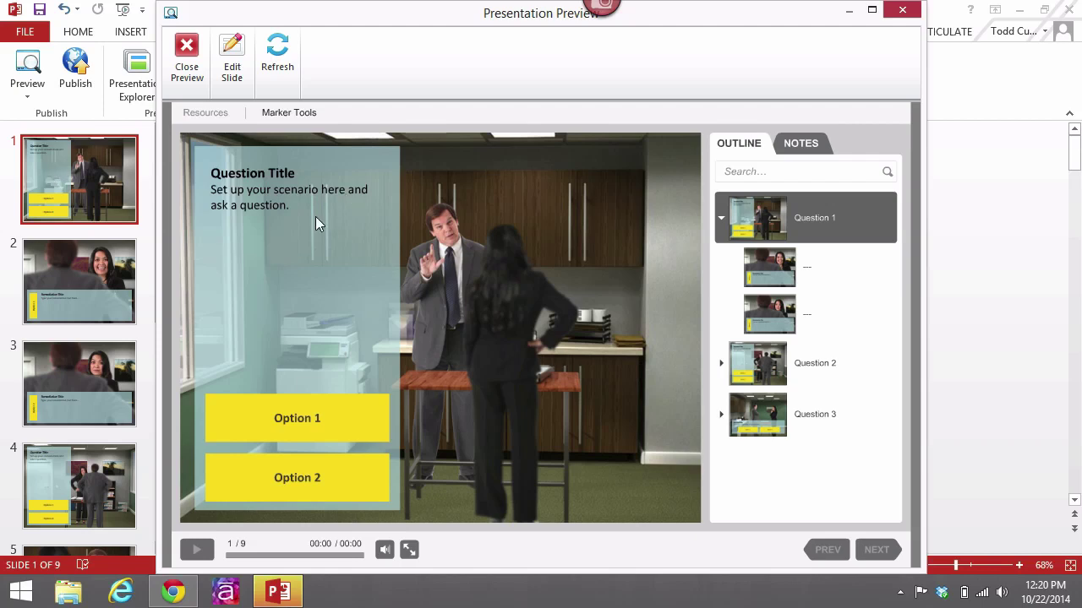
click(314, 479)
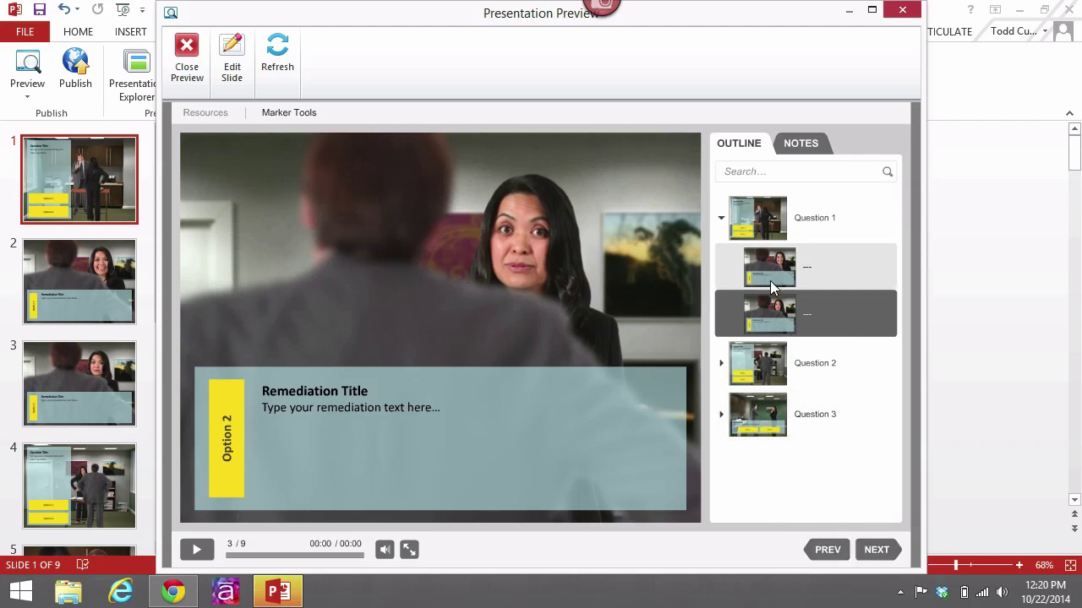
click(877, 550)
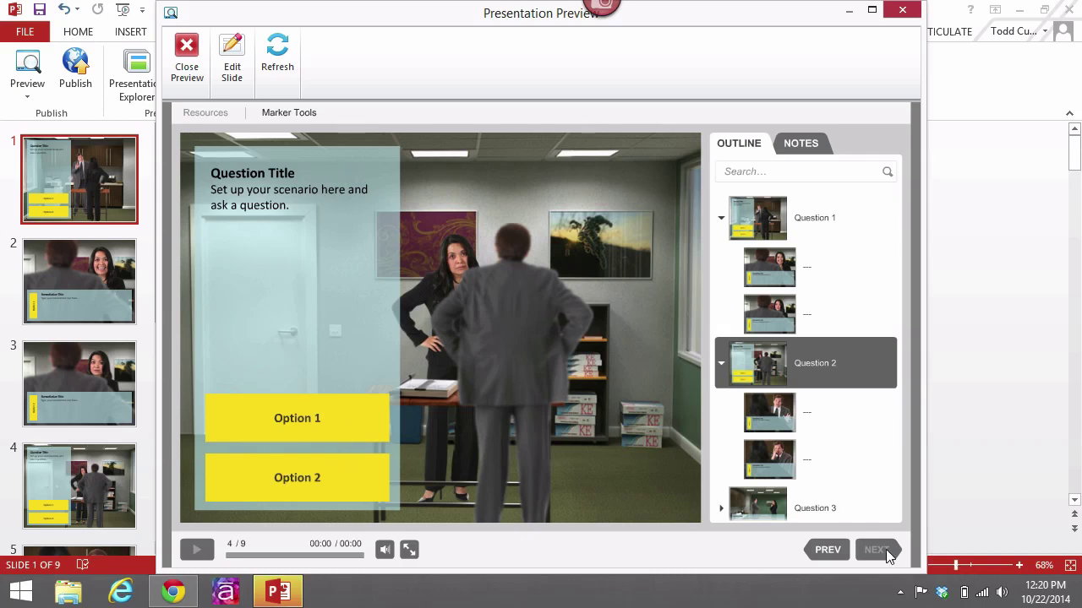
click(830, 550)
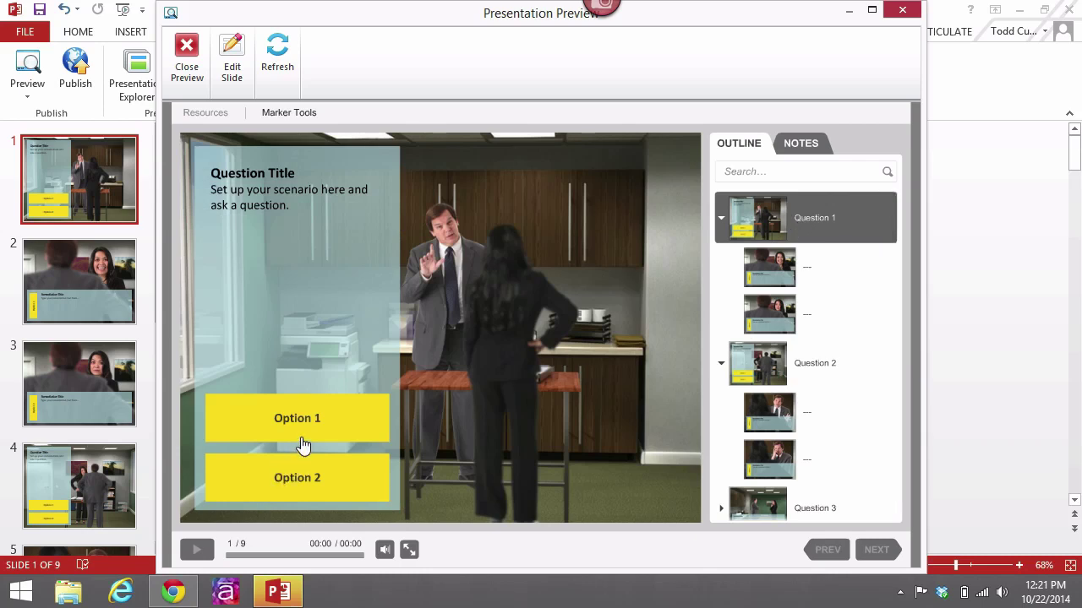
- Follow the Option 1 path through Questions 1, 2 and 3 to the last question's remediation slide
click(354, 422)
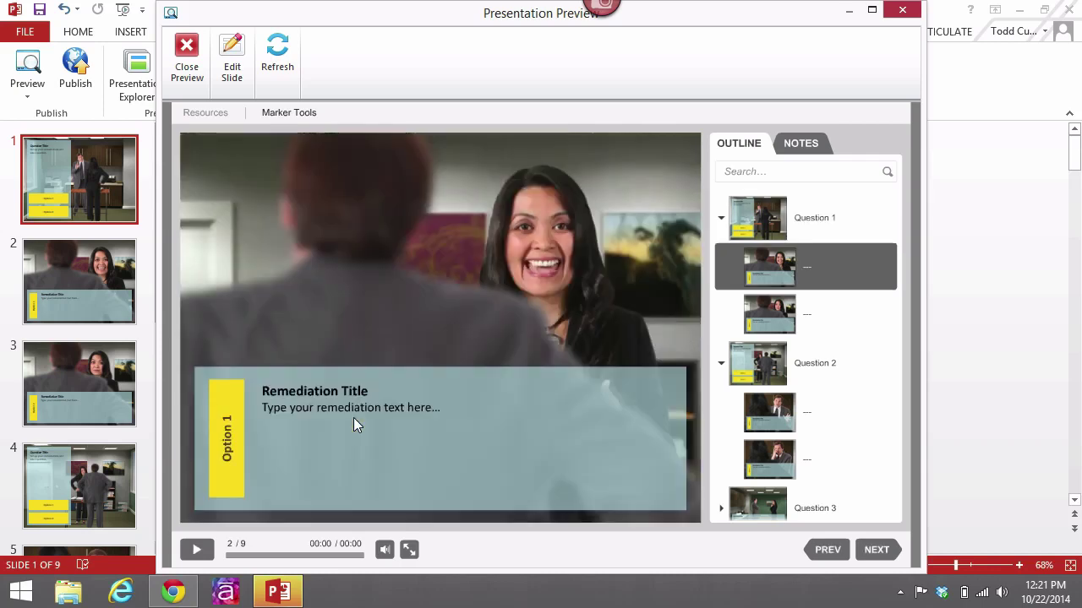
click(877, 551)
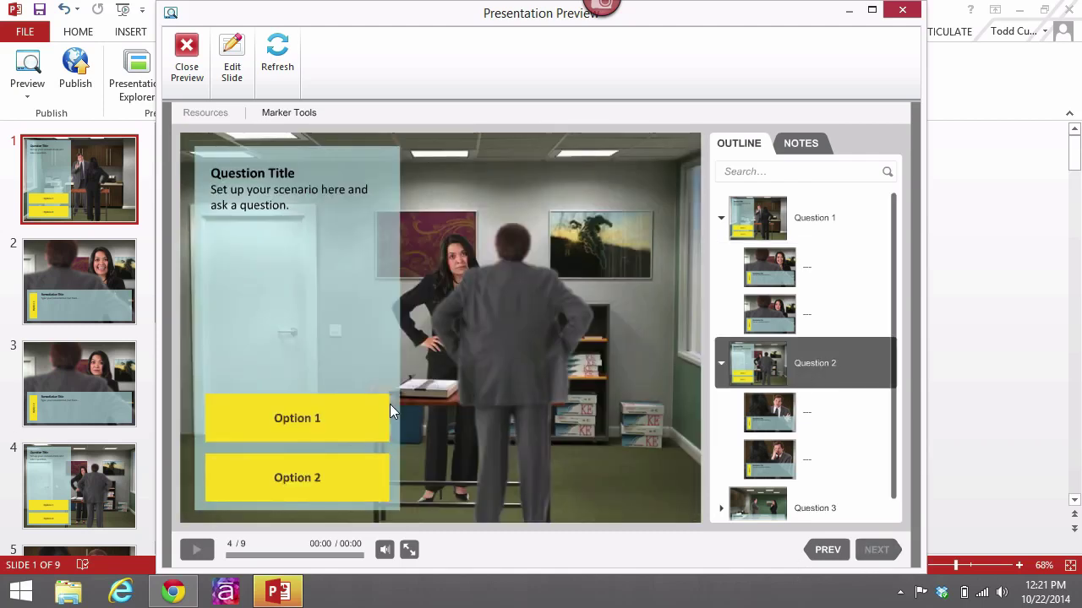
click(339, 420)
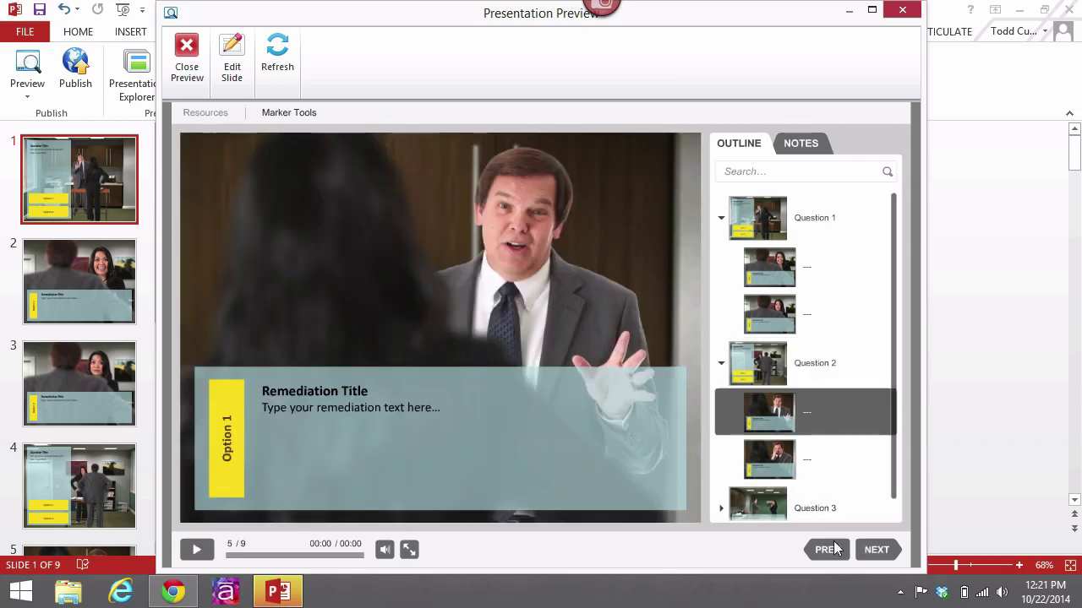
click(876, 550)
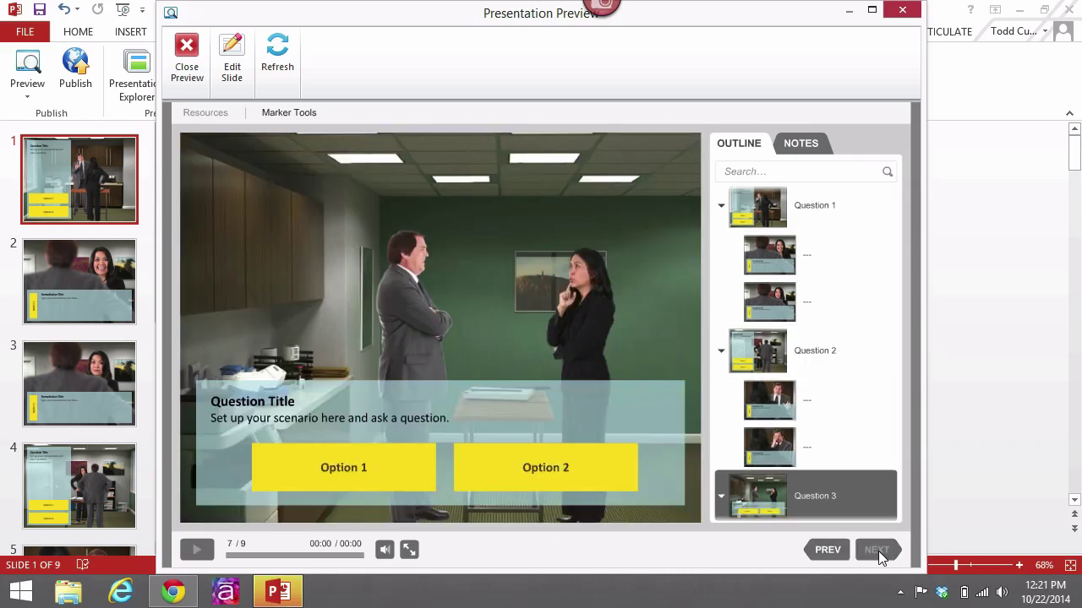
click(402, 478)
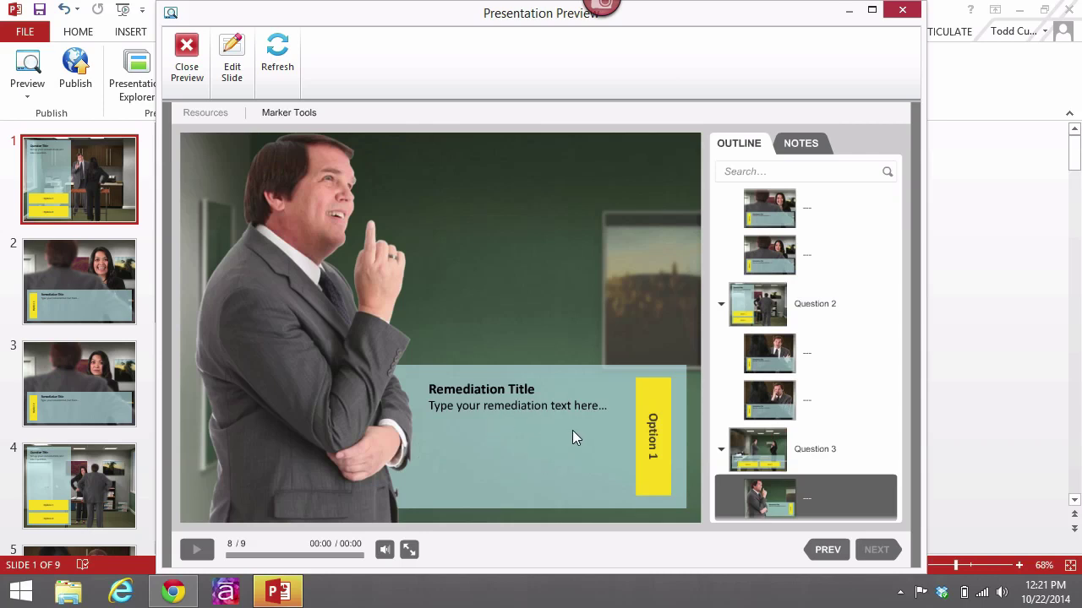
- Navigate back to Question 1 in the preview and collapse all three question groups in the outline
click(828, 551)
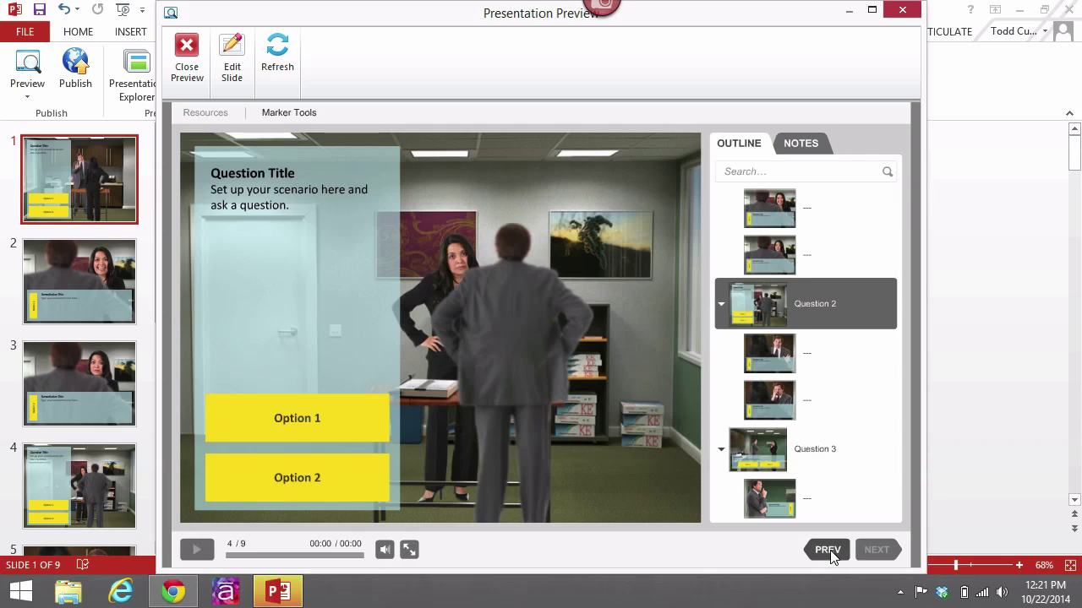
click(828, 551)
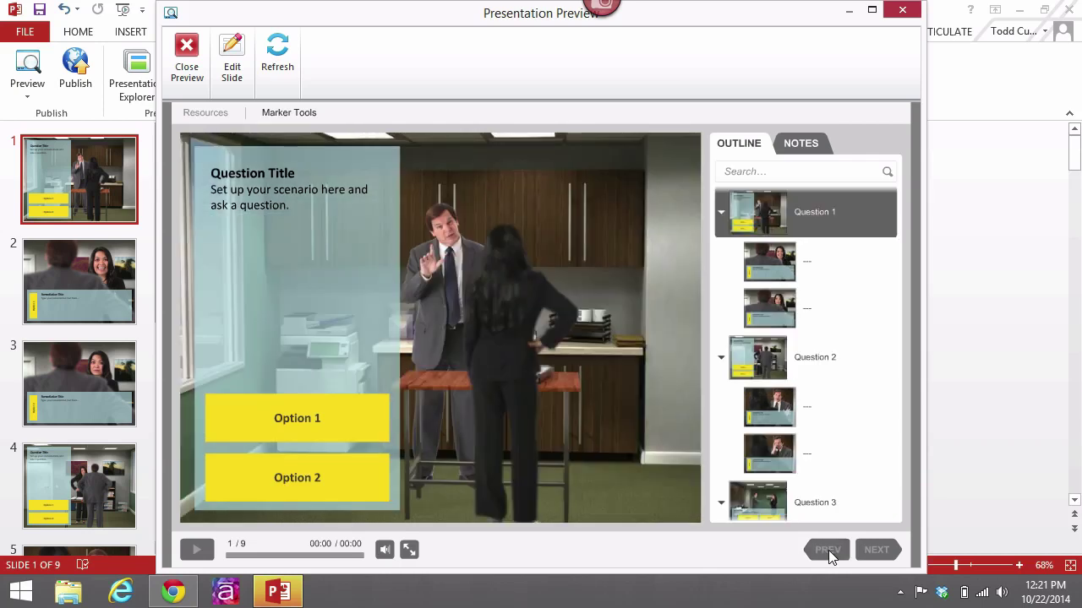
click(721, 216)
click(723, 267)
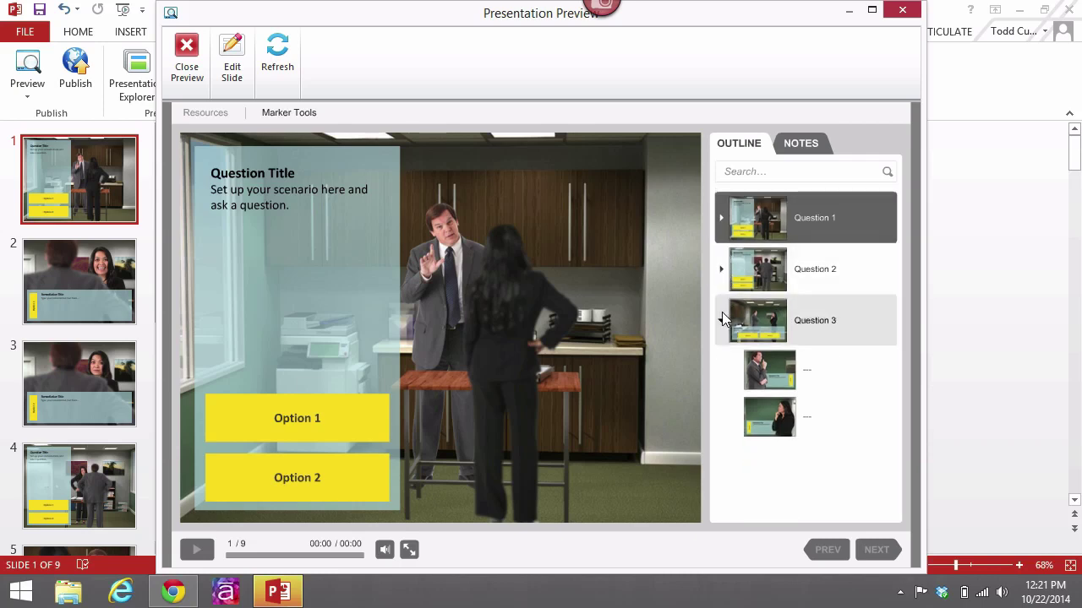
click(722, 321)
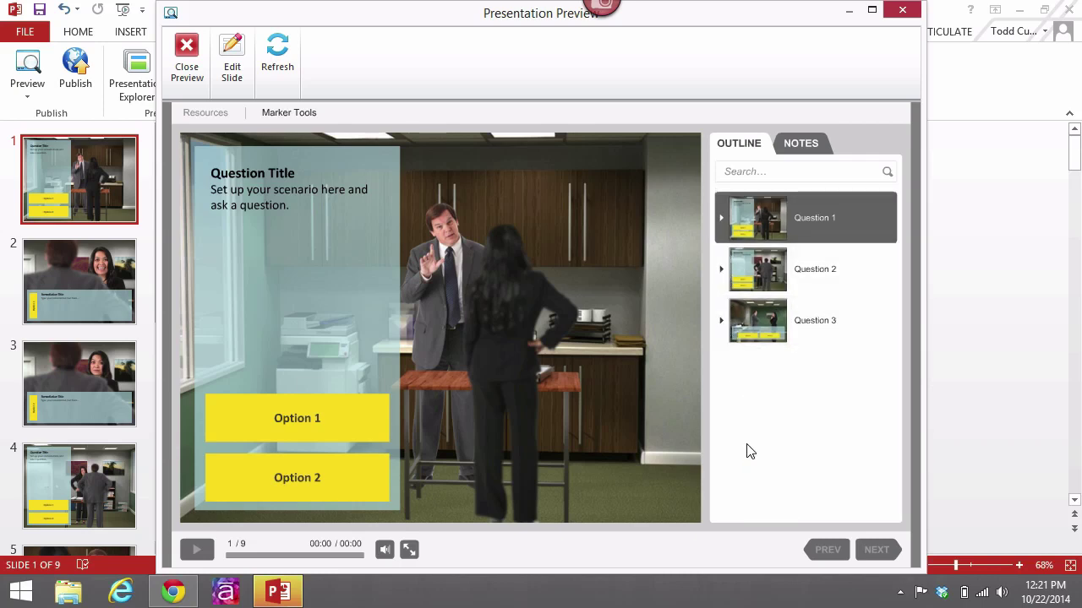